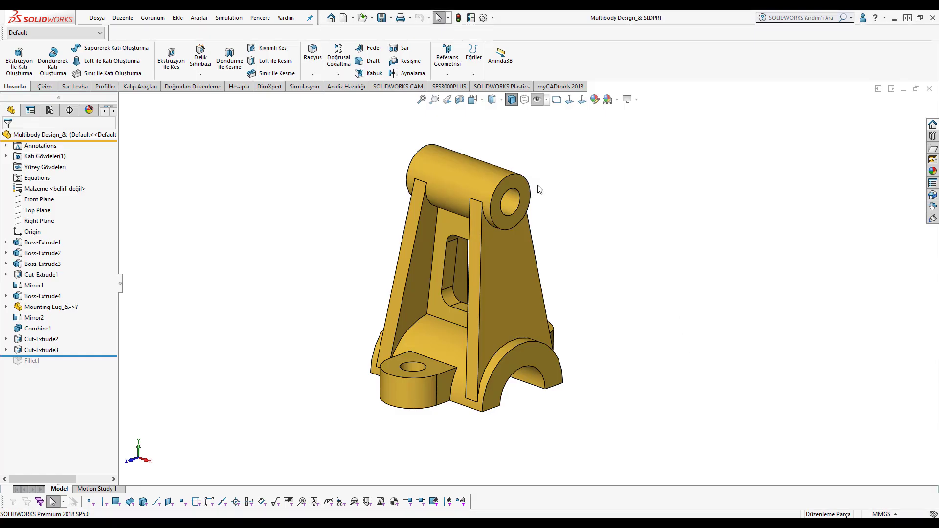
Open the Multibody Design_&.DXF file.
{"action": "key", "text": "ctrl+o"}
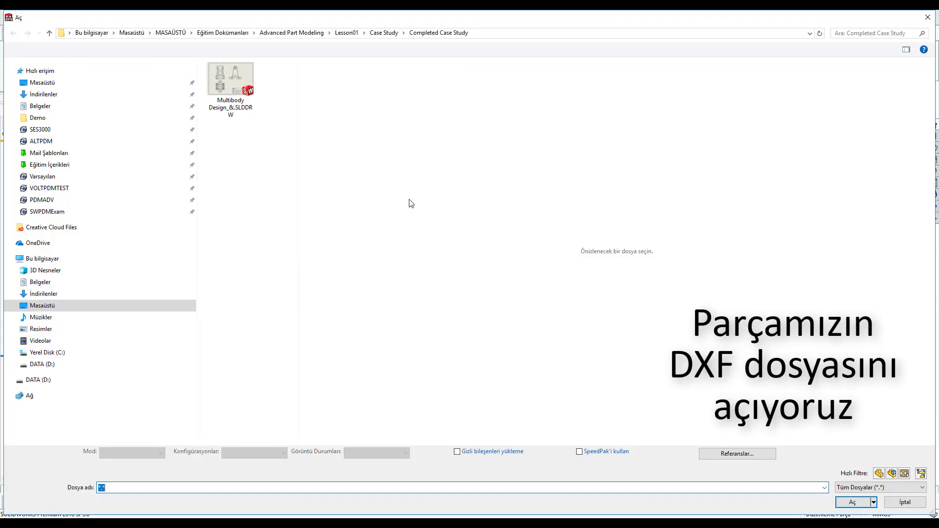
{"action": "left_click", "coordinate": [245, 254]}
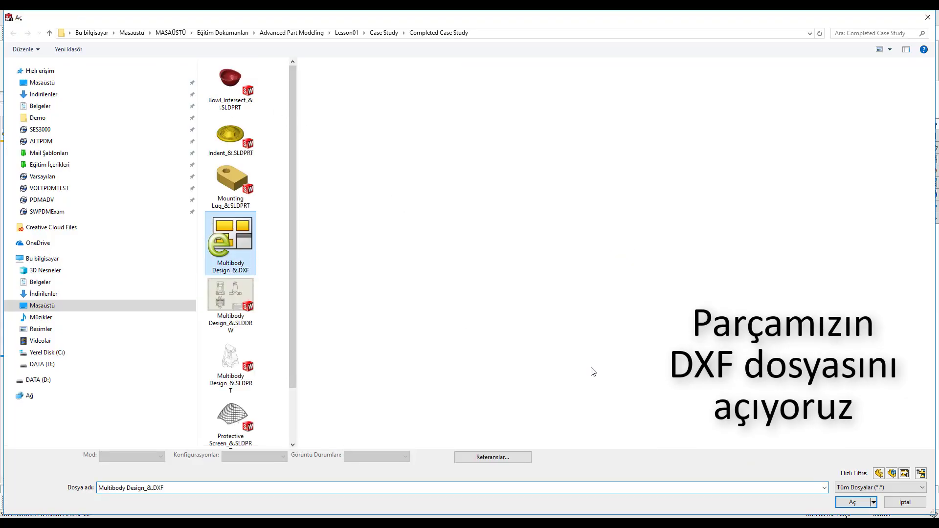
{"action": "left_click", "coordinate": [852, 503]}
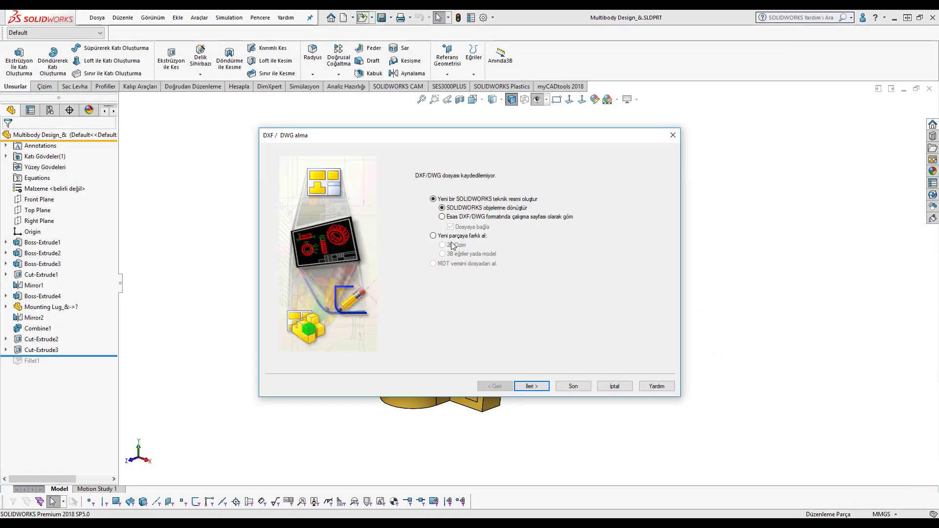
Import the DXF into a new part as a 2D drawing, agreeing to explode blocks.
{"action": "left_click", "coordinate": [434, 236]}
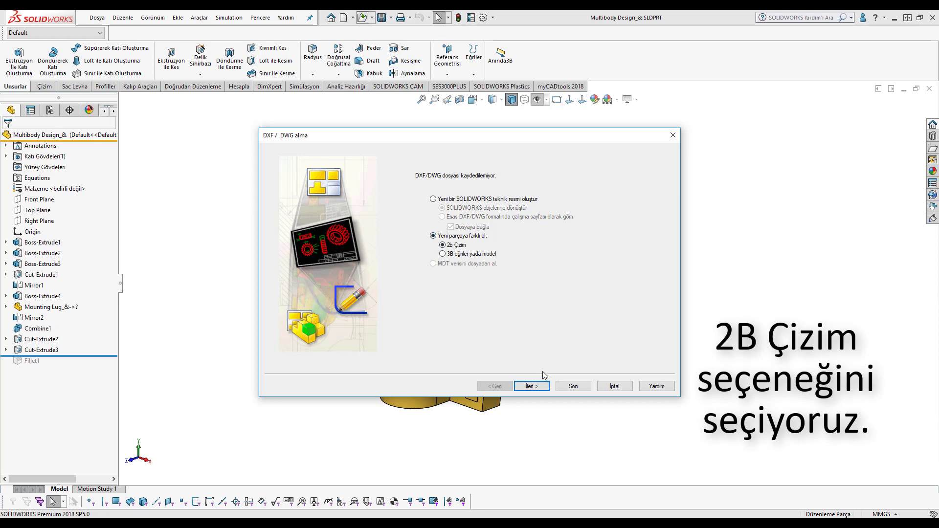
{"action": "left_click", "coordinate": [531, 387]}
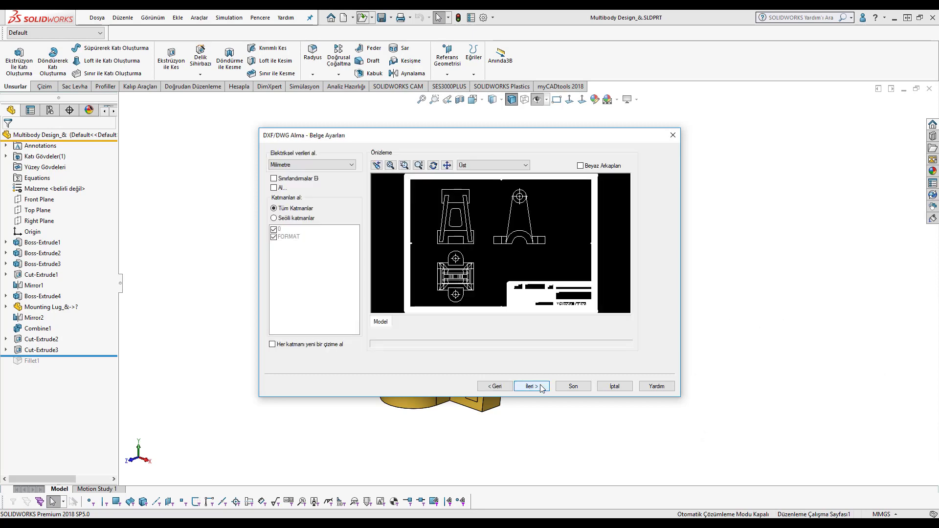
{"action": "left_click", "coordinate": [541, 388]}
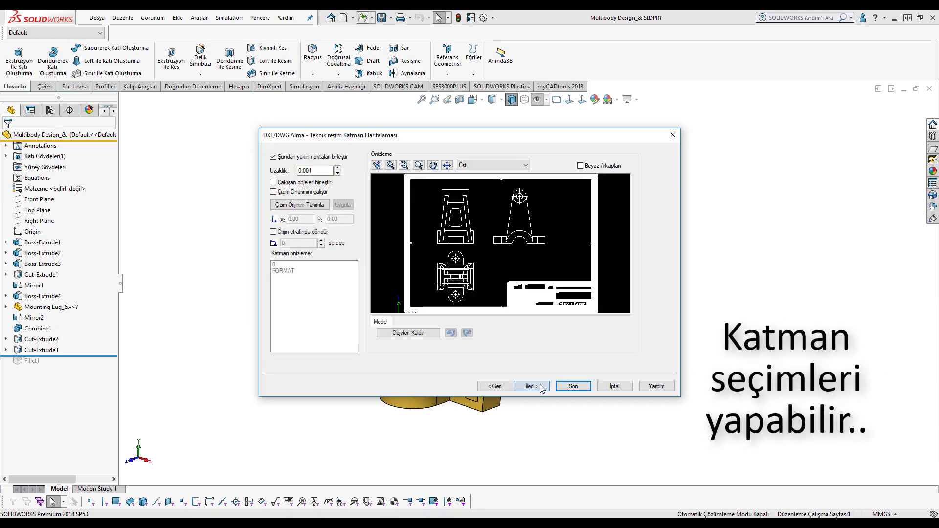
{"action": "middle_click_drag", "start_coordinate": [563, 316], "coordinate": [581, 298]}
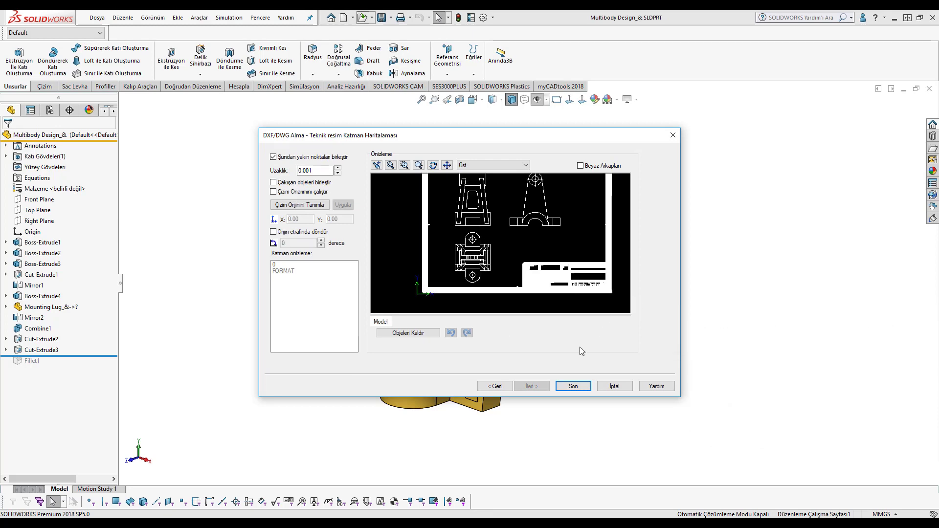
{"action": "left_click", "coordinate": [574, 386]}
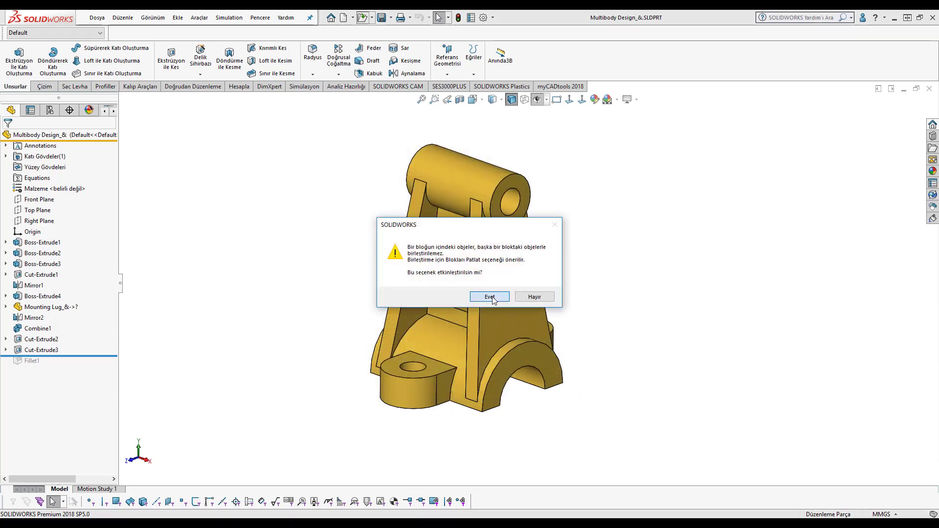
{"action": "left_click", "coordinate": [490, 297]}
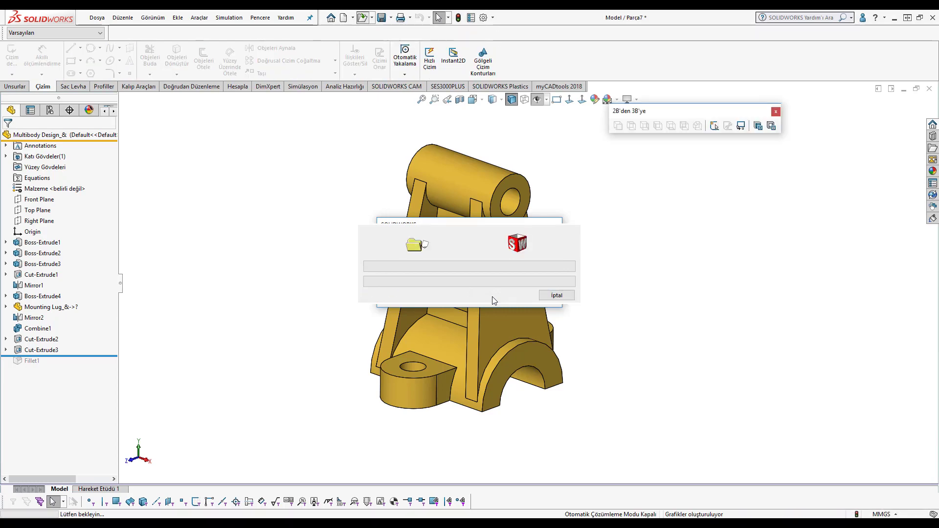
Create sketches Çizim2, Çizim3 and Çizim4 from the front, right-hand and bottom views, then exit.
{"action": "scroll", "coordinate": [601, 212], "scroll_direction": "up", "scroll_amount": 1}
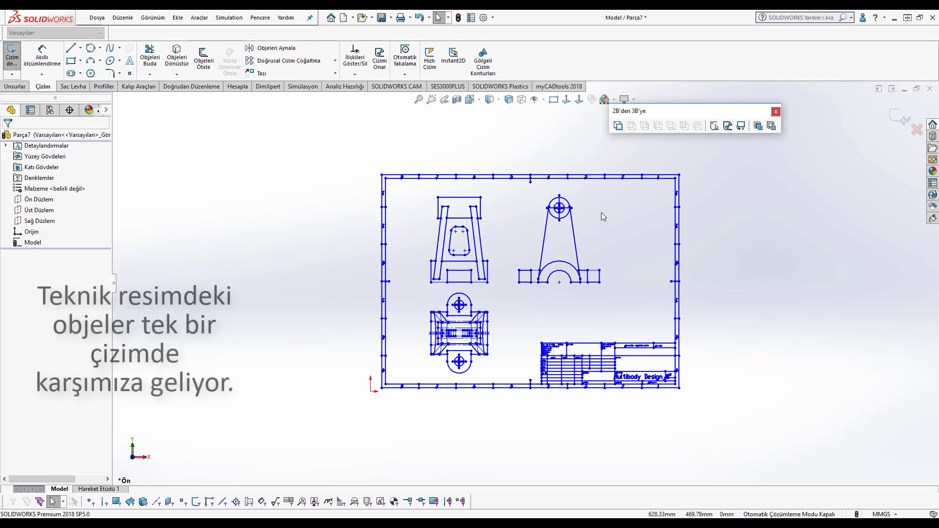
{"action": "scroll", "coordinate": [555, 217], "scroll_direction": "down", "scroll_amount": 1}
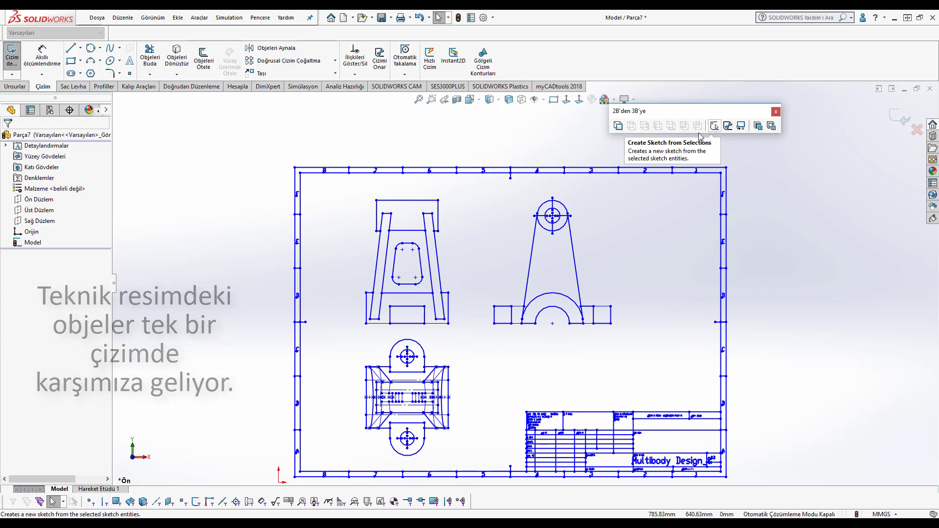
{"action": "left_click_drag", "start_coordinate": [344, 190], "coordinate": [476, 335]}
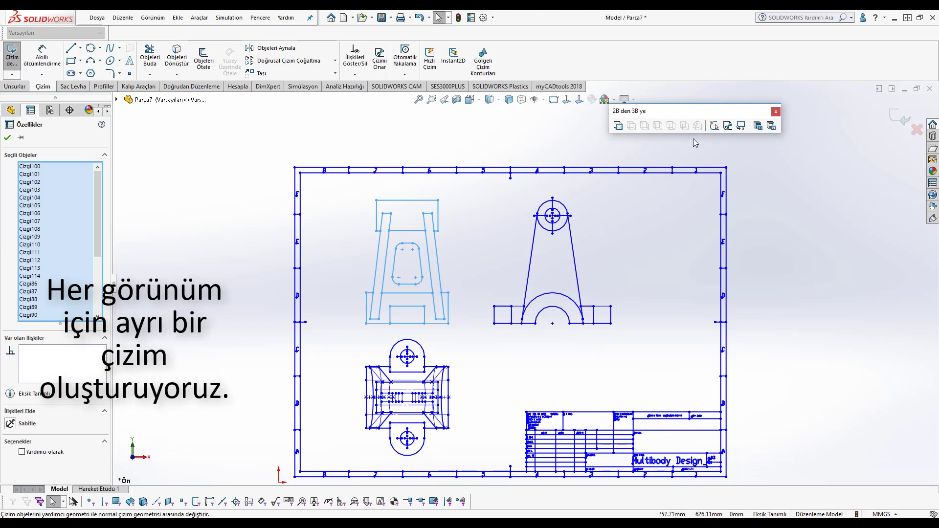
{"action": "left_click", "coordinate": [714, 126]}
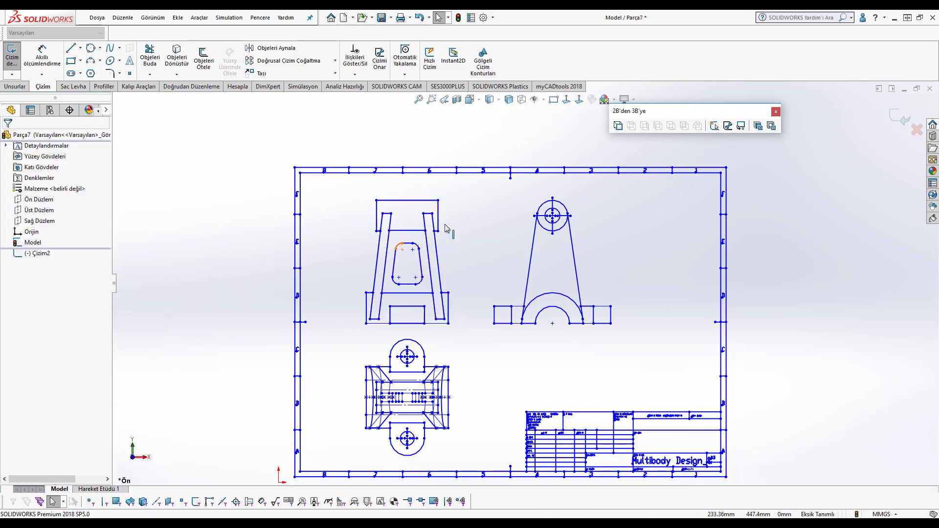
{"action": "left_click_drag", "start_coordinate": [480, 189], "coordinate": [638, 346]}
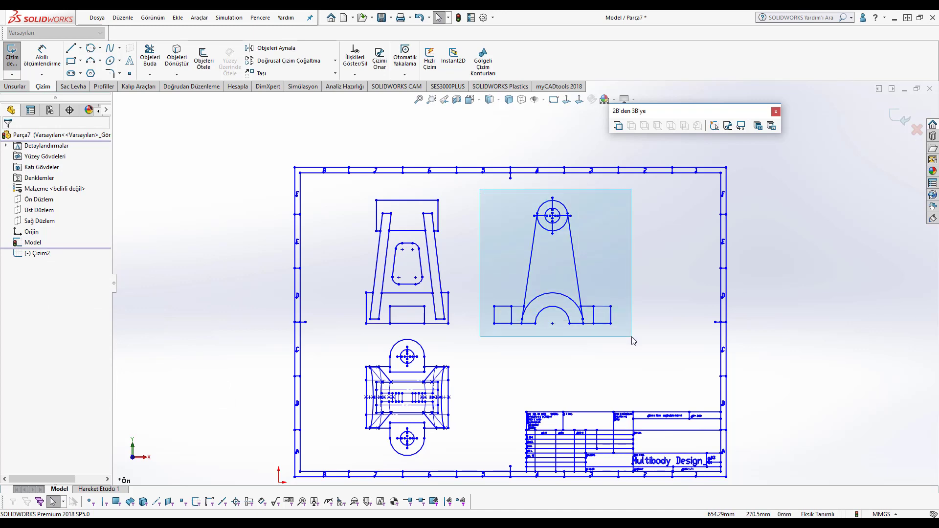
{"action": "left_click", "coordinate": [715, 129]}
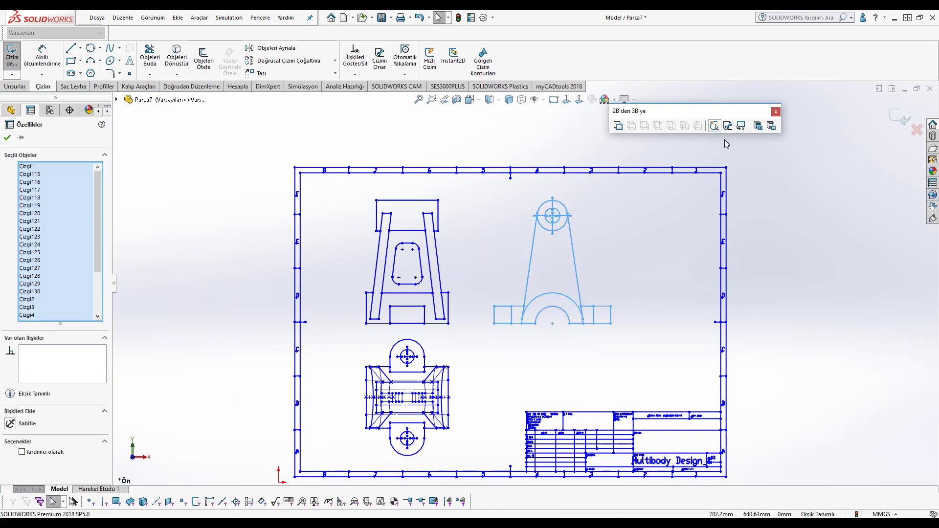
{"action": "scroll", "coordinate": [588, 336], "scroll_direction": "up", "scroll_amount": 2}
{"action": "scroll", "coordinate": [499, 371], "scroll_direction": "down", "scroll_amount": 2}
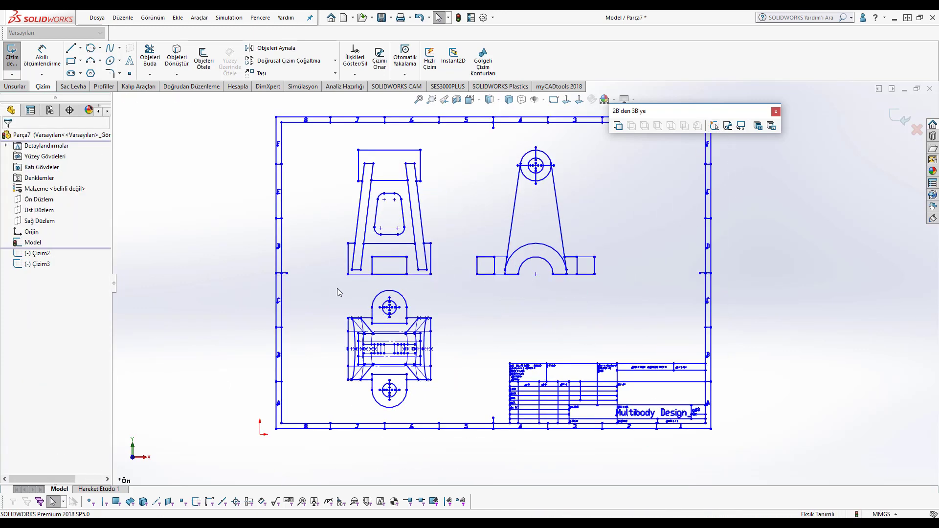
{"action": "left_click_drag", "start_coordinate": [333, 298], "coordinate": [449, 417]}
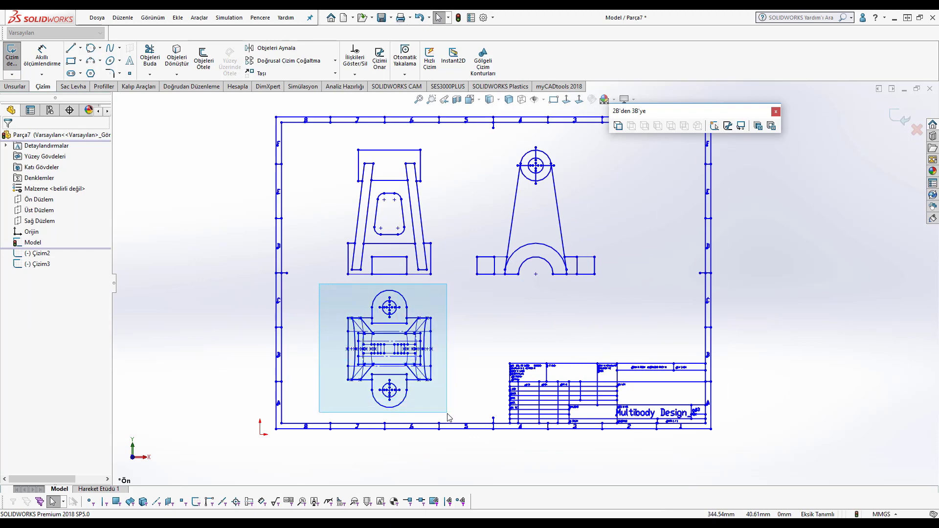
{"action": "left_click", "coordinate": [715, 128]}
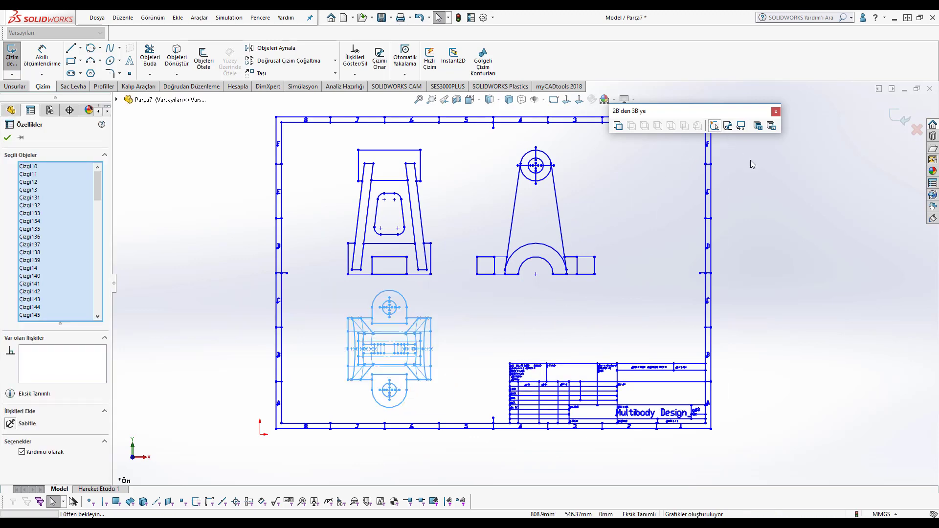
{"action": "left_click", "coordinate": [899, 117]}
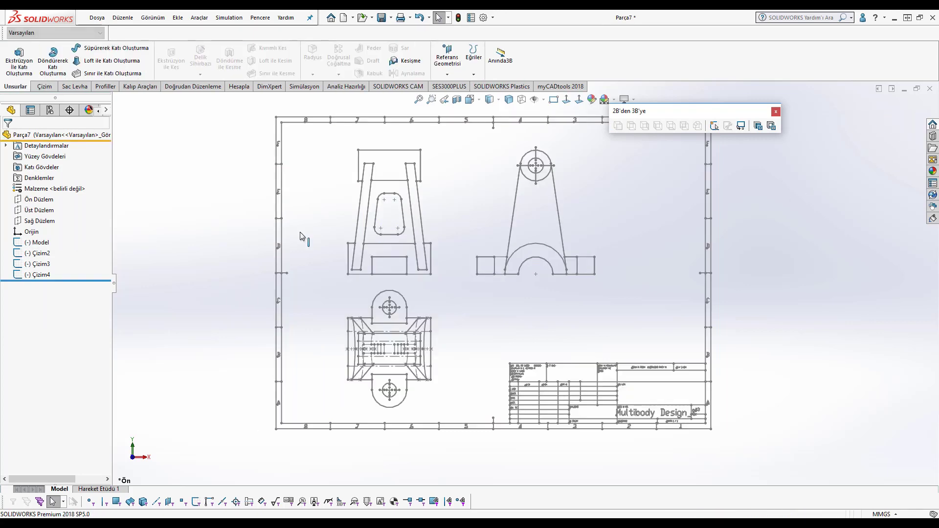
Select the Model sketch and close the 2D-to-3D conversion toolbar.
{"action": "left_click", "coordinate": [47, 240]}
{"action": "scroll", "coordinate": [389, 245], "scroll_direction": "up", "scroll_amount": 2}
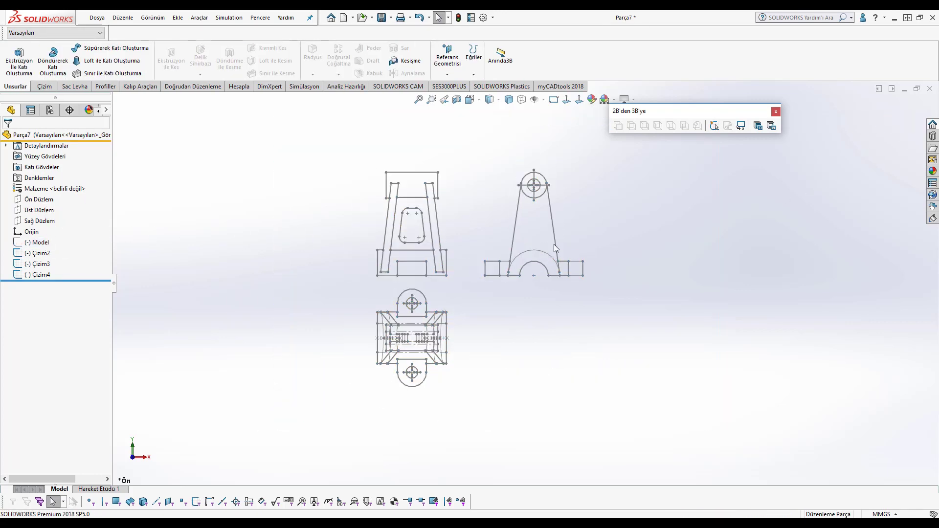
{"action": "scroll", "coordinate": [611, 302], "scroll_direction": "down", "scroll_amount": 1}
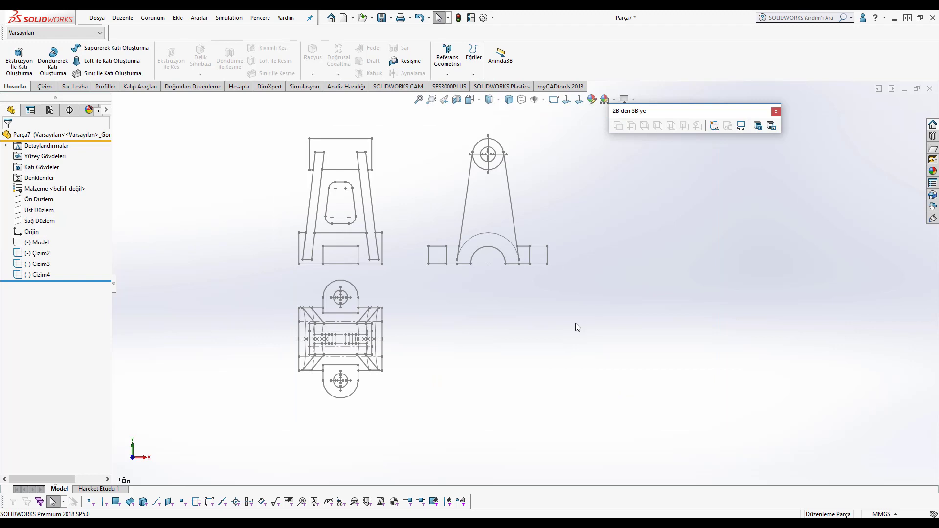
{"action": "left_click", "coordinate": [776, 113]}
Move Çizim2's front-view lines so their bottom-line midpoint sits on the origin, then exit.
{"action": "left_click", "coordinate": [344, 140]}
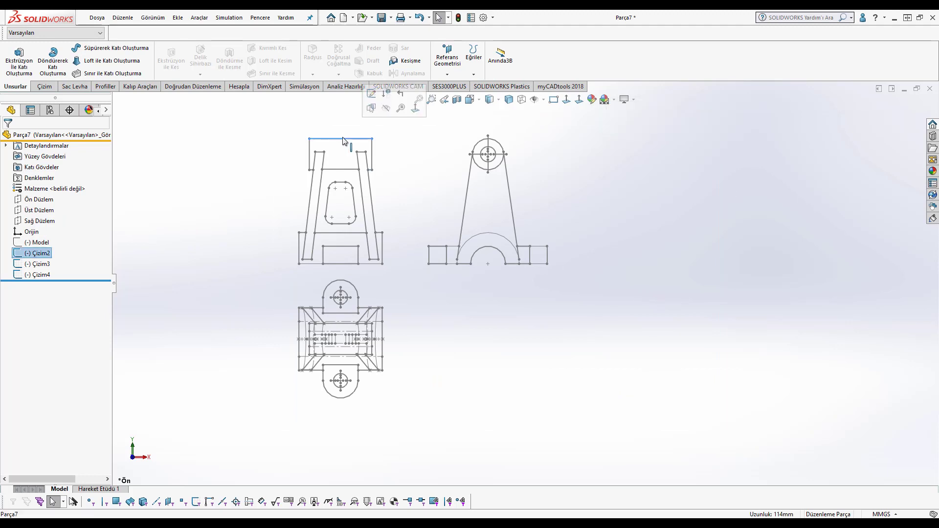
{"action": "left_click", "coordinate": [371, 93]}
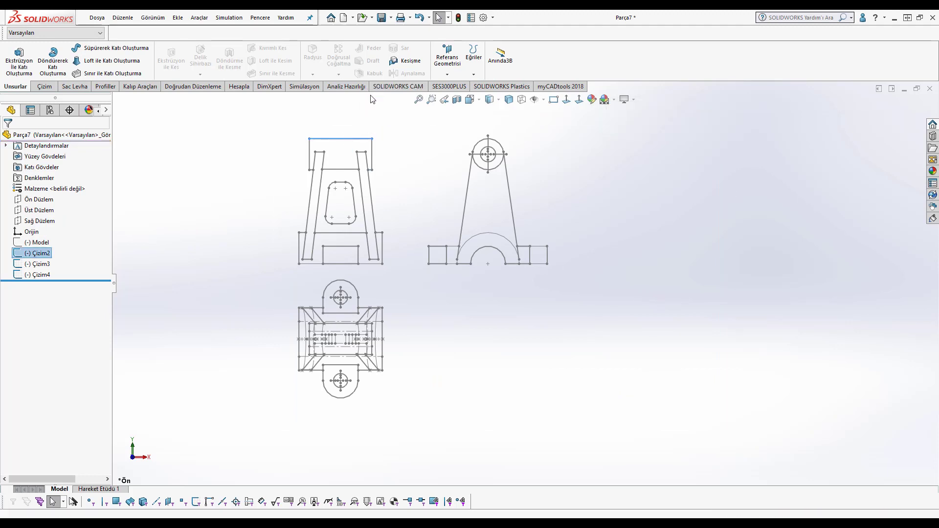
{"action": "key", "text": "z"}
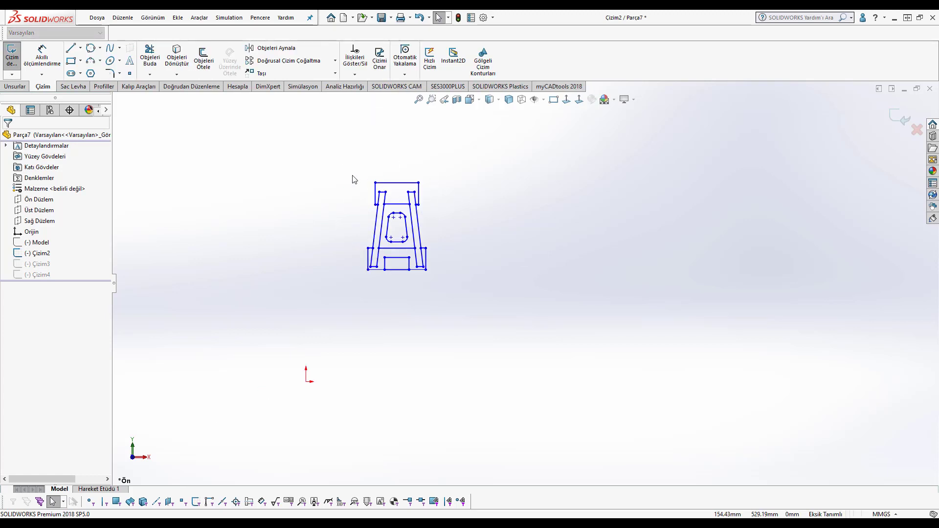
{"action": "left_click_drag", "start_coordinate": [329, 151], "coordinate": [451, 279]}
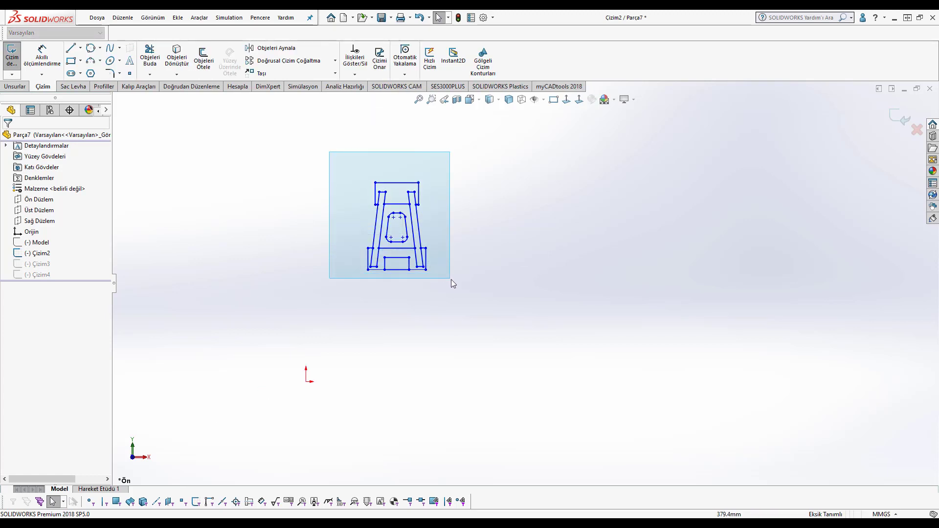
{"action": "left_click", "coordinate": [263, 73]}
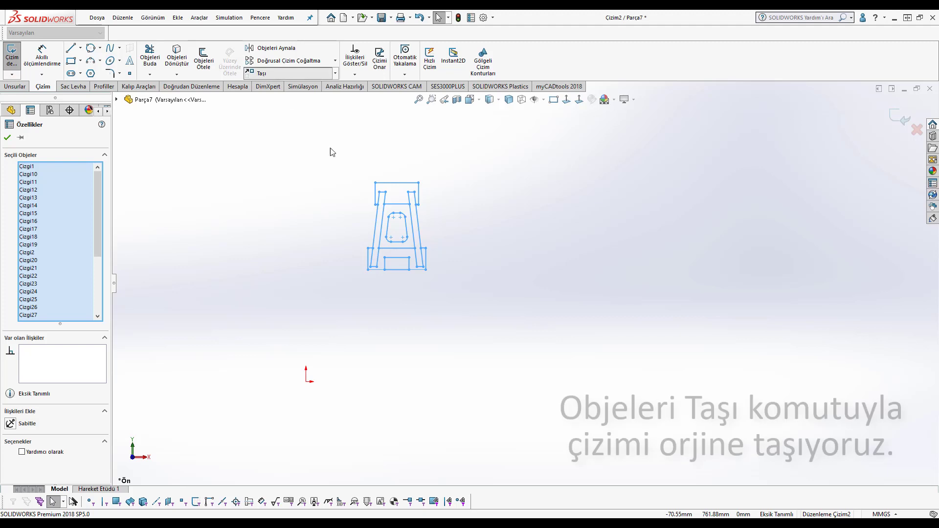
{"action": "left_click", "coordinate": [397, 270]}
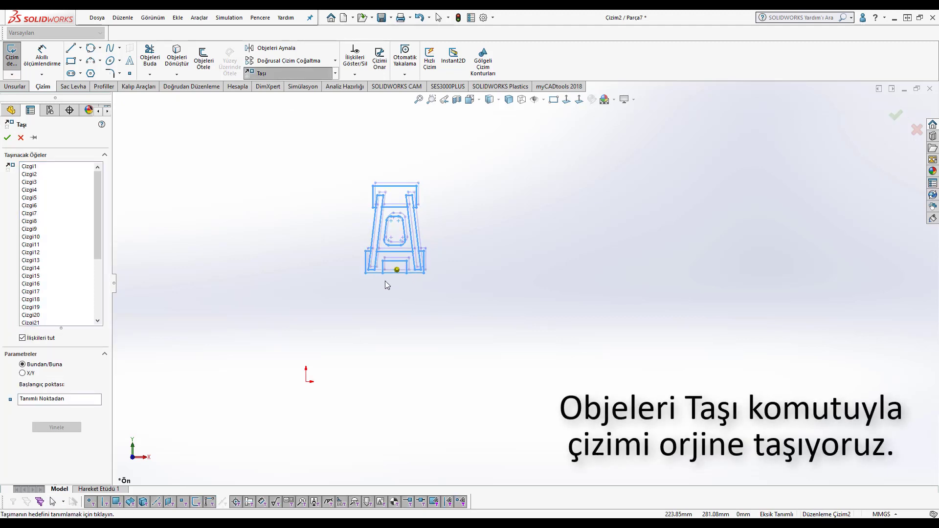
{"action": "left_click", "coordinate": [306, 382]}
{"action": "key", "text": "f"}
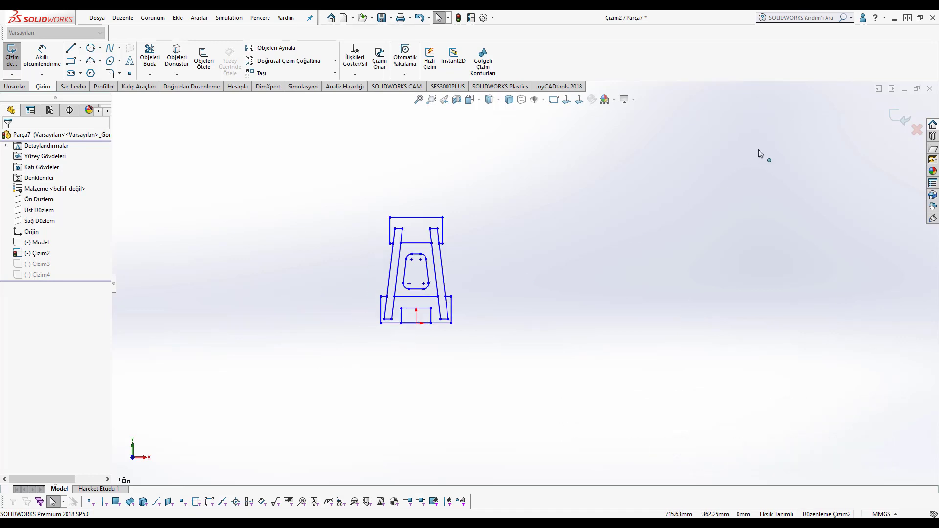
{"action": "left_click", "coordinate": [903, 122]}
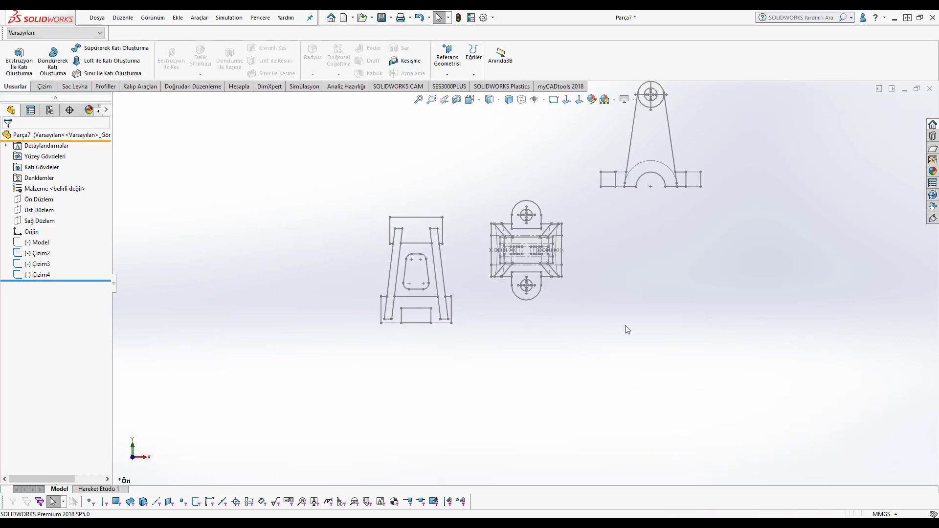
Start a sketch on Üst Düzlem, paste Çizim4's geometry into it, and switch to Top view.
{"action": "middle_click_drag", "start_coordinate": [627, 329], "coordinate": [449, 280]}
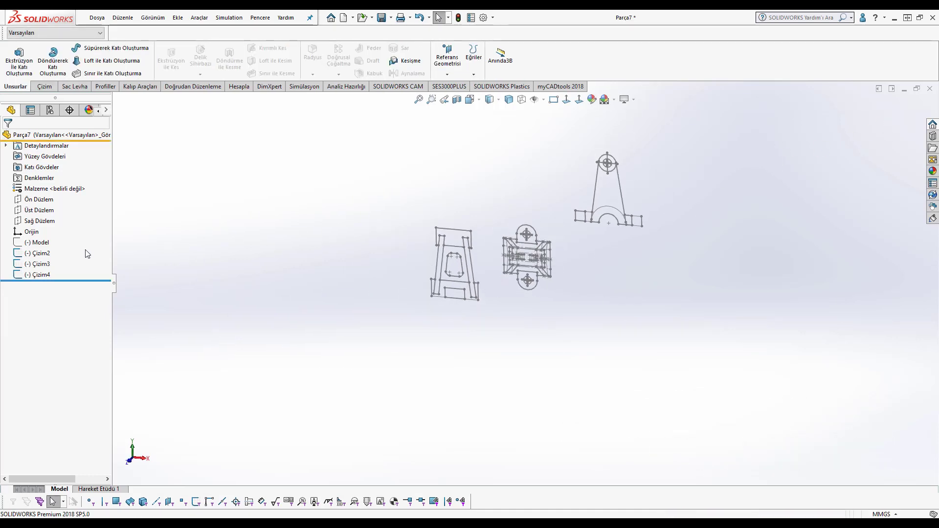
{"action": "left_click", "coordinate": [47, 213]}
{"action": "left_click", "coordinate": [54, 202]}
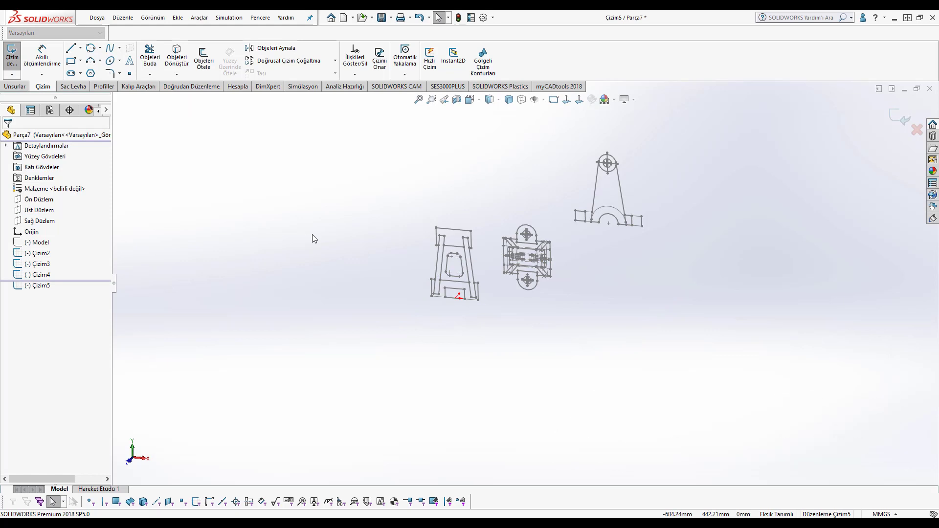
{"action": "left_click", "coordinate": [42, 275]}
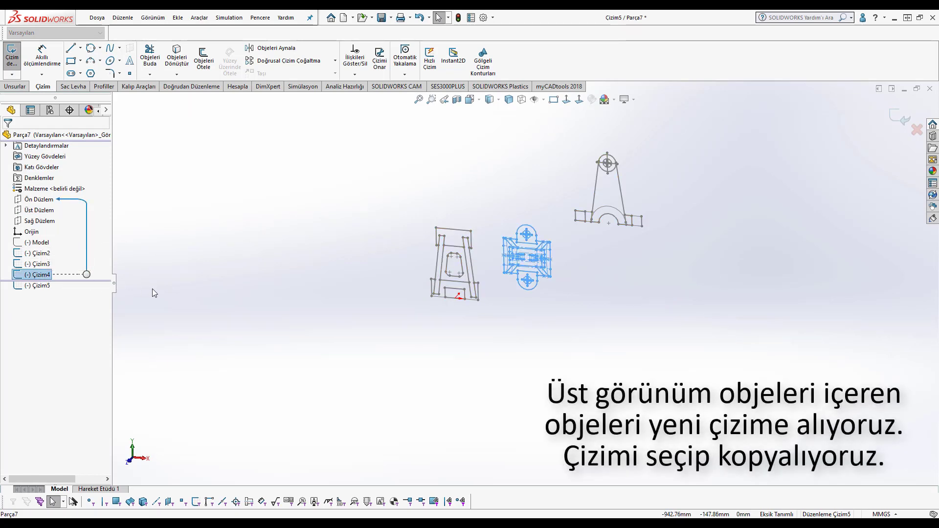
{"action": "key", "text": "ctrl+c"}
{"action": "left_click", "coordinate": [248, 300]}
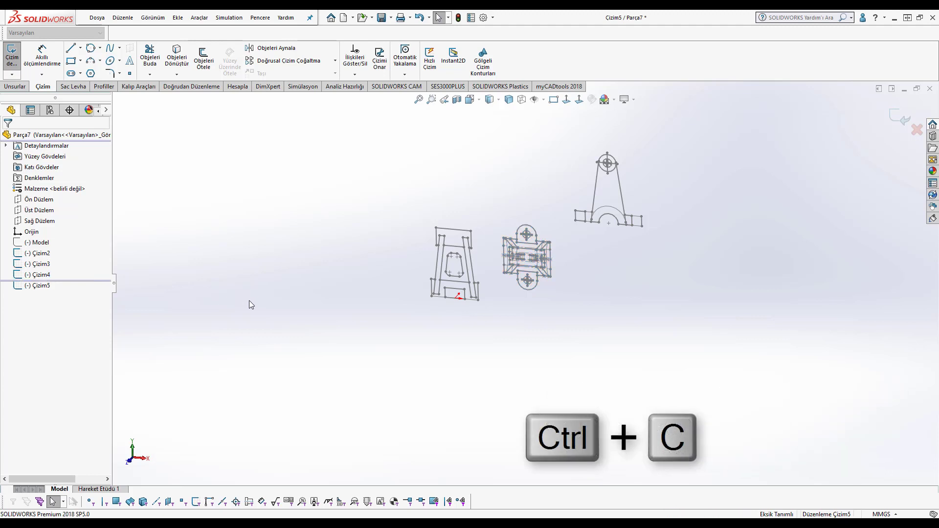
{"action": "key", "text": "ctrl+v"}
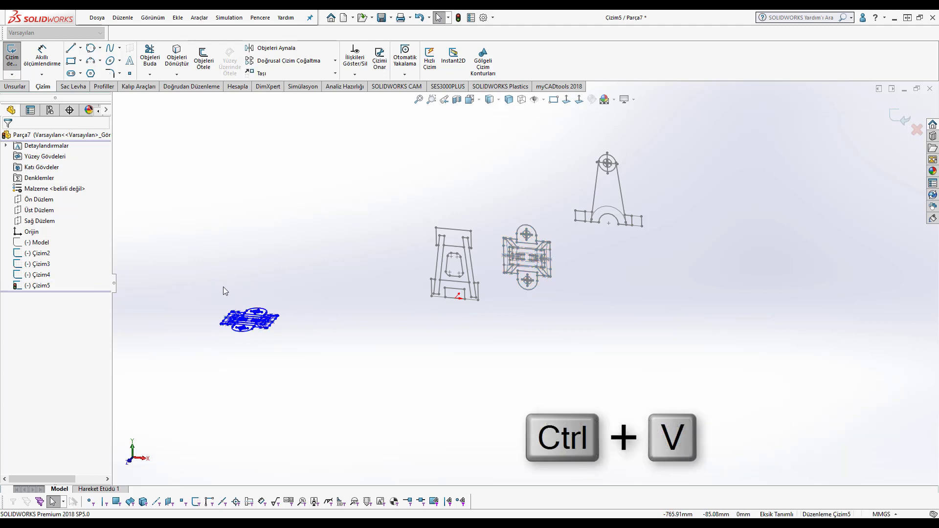
{"action": "key", "text": "ctrl+5"}
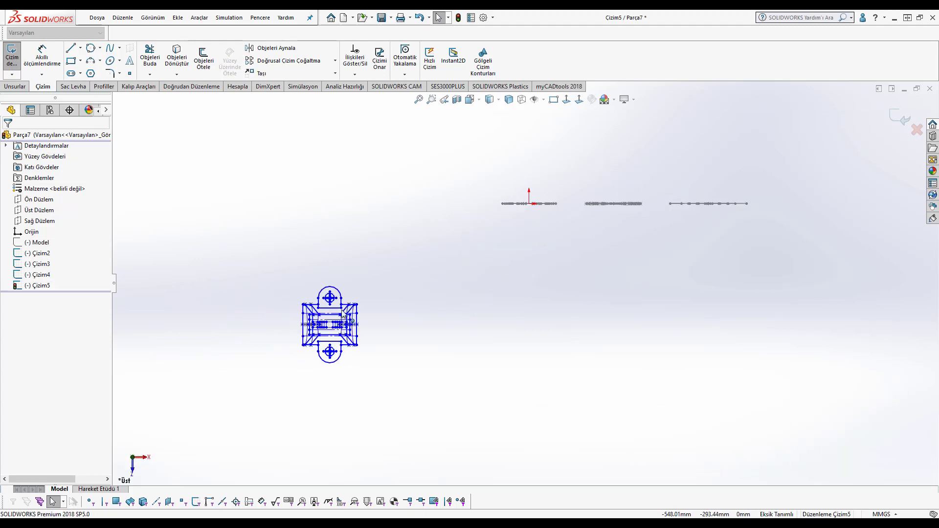
Draw a corner-to-corner centerline across the top view and place a point at its midpoint.
{"action": "left_click_drag", "start_coordinate": [292, 294], "coordinate": [363, 371]}
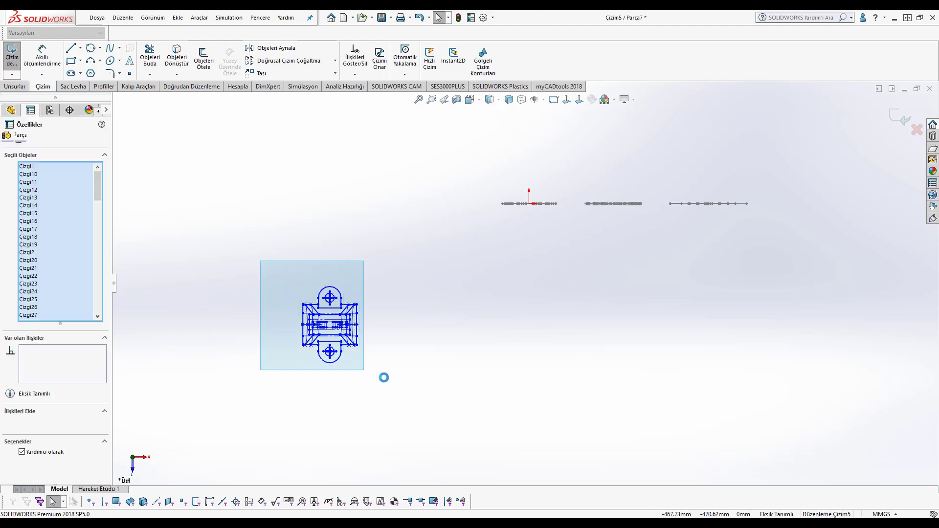
{"action": "left_click", "coordinate": [383, 377]}
{"action": "scroll", "coordinate": [356, 336], "scroll_direction": "down", "scroll_amount": 3}
{"action": "scroll", "coordinate": [356, 337], "scroll_direction": "down", "scroll_amount": 2}
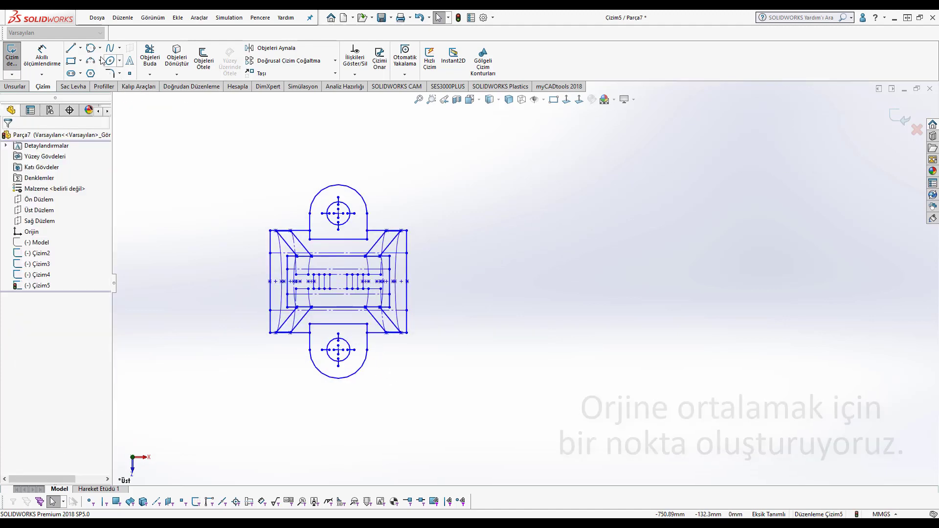
{"action": "left_click", "coordinate": [80, 48]}
{"action": "left_click", "coordinate": [78, 72]}
{"action": "scroll", "coordinate": [377, 273], "scroll_direction": "down", "scroll_amount": 3}
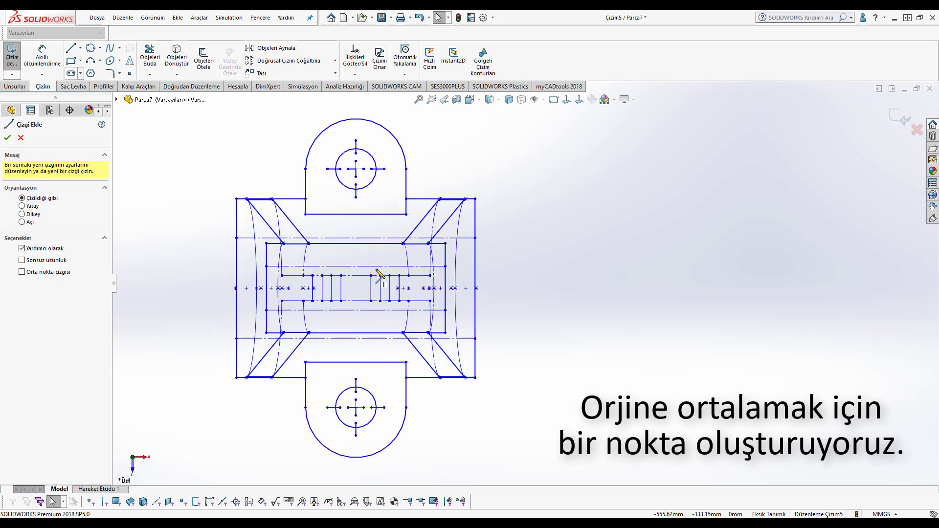
{"action": "scroll", "coordinate": [383, 288], "scroll_direction": "down", "scroll_amount": 2}
{"action": "scroll", "coordinate": [400, 276], "scroll_direction": "down", "scroll_amount": 2}
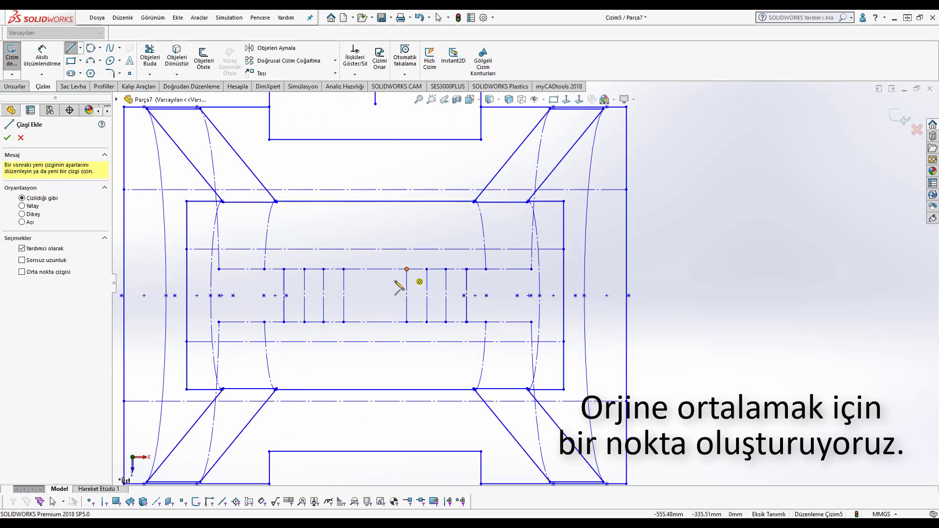
{"action": "left_click", "coordinate": [406, 269]}
{"action": "left_click", "coordinate": [344, 322]}
{"action": "right_click", "coordinate": [375, 295]}
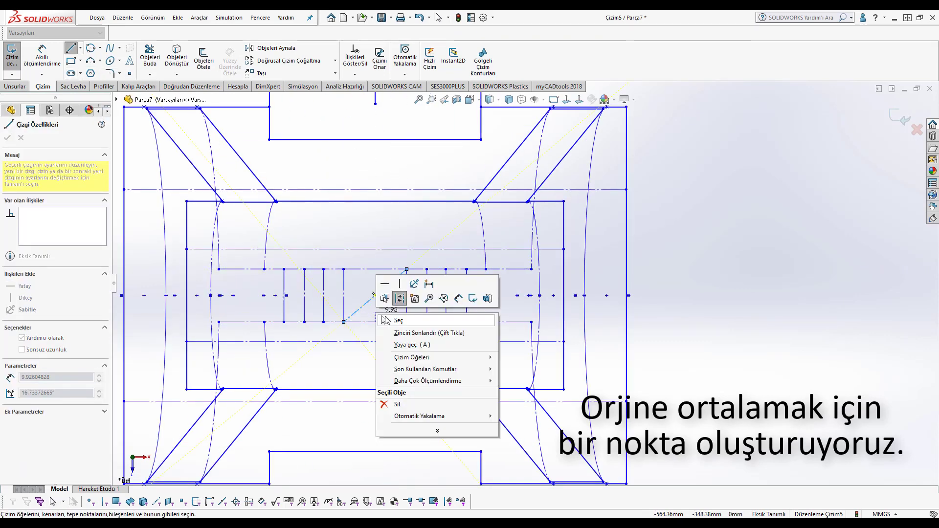
{"action": "left_click", "coordinate": [386, 320]}
{"action": "scroll", "coordinate": [451, 309], "scroll_direction": "up", "scroll_amount": 5}
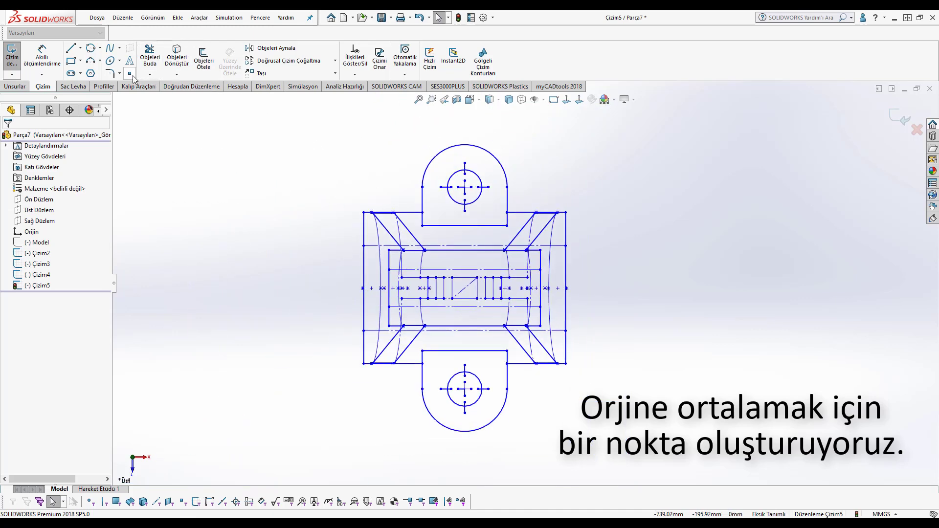
{"action": "left_click", "coordinate": [466, 292]}
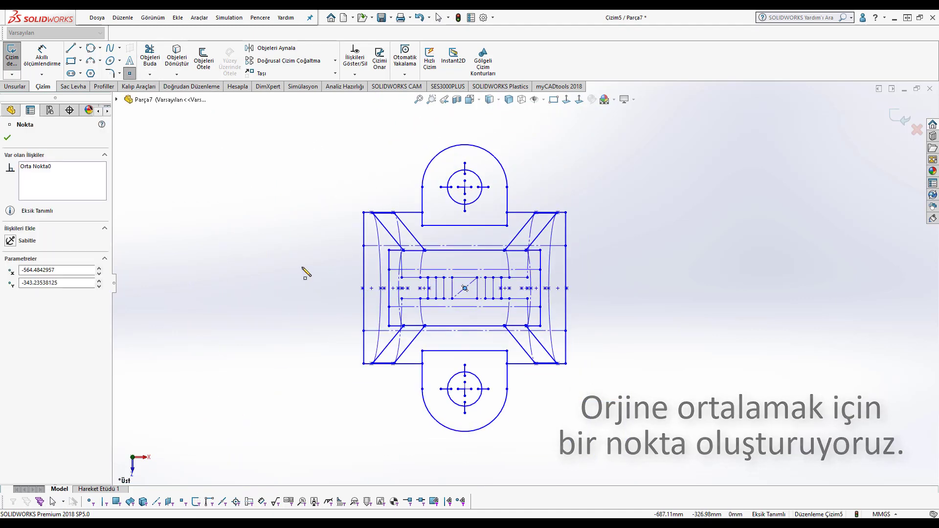
{"action": "key", "text": "Escape"}
Move all Çizim5 geometry from the midpoint onto the origin and exit the sketch.
{"action": "scroll", "coordinate": [445, 258], "scroll_direction": "up", "scroll_amount": 3}
{"action": "left_click_drag", "start_coordinate": [451, 226], "coordinate": [583, 370]}
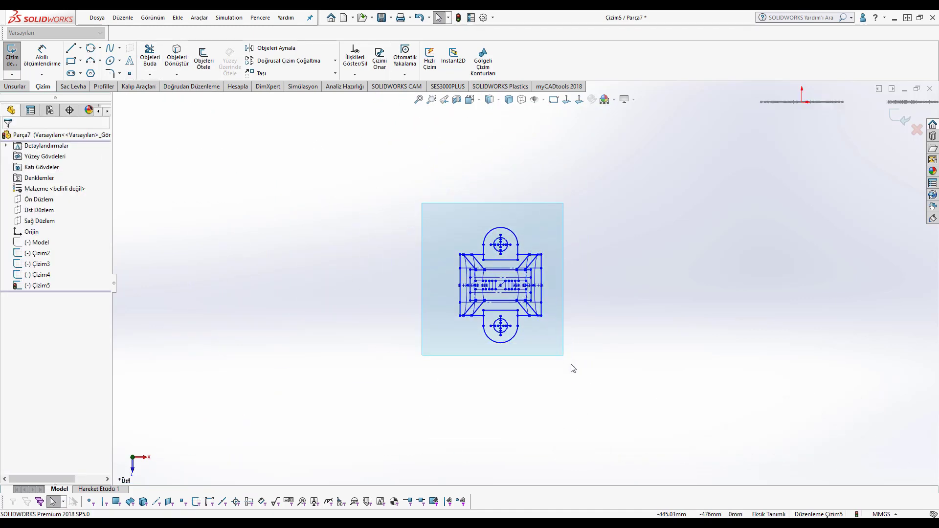
{"action": "scroll", "coordinate": [515, 283], "scroll_direction": "up", "scroll_amount": 3}
{"action": "scroll", "coordinate": [746, 193], "scroll_direction": "down", "scroll_amount": 3}
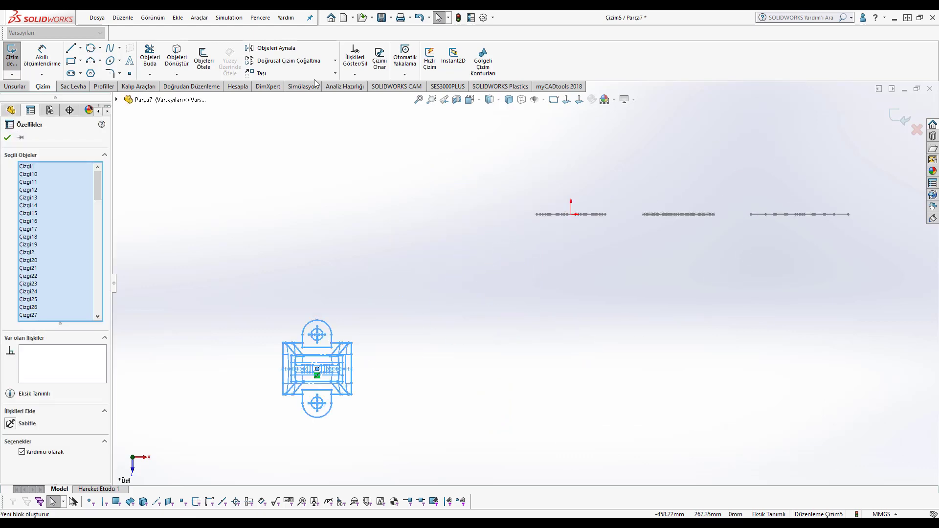
{"action": "left_click", "coordinate": [269, 74]}
{"action": "scroll", "coordinate": [354, 379], "scroll_direction": "down", "scroll_amount": 4}
{"action": "scroll", "coordinate": [362, 354], "scroll_direction": "down", "scroll_amount": 2}
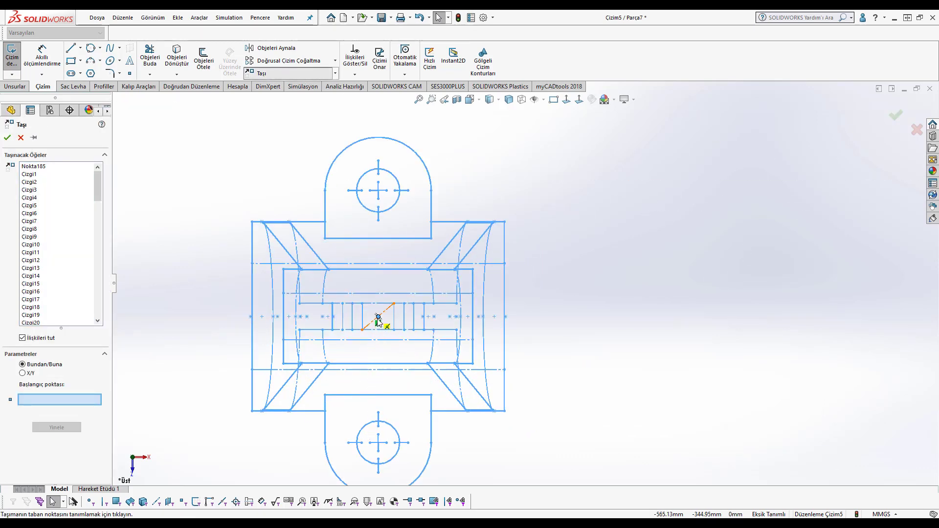
{"action": "left_click", "coordinate": [377, 317]}
{"action": "scroll", "coordinate": [539, 292], "scroll_direction": "up", "scroll_amount": 3}
{"action": "scroll", "coordinate": [533, 287], "scroll_direction": "up", "scroll_amount": 3}
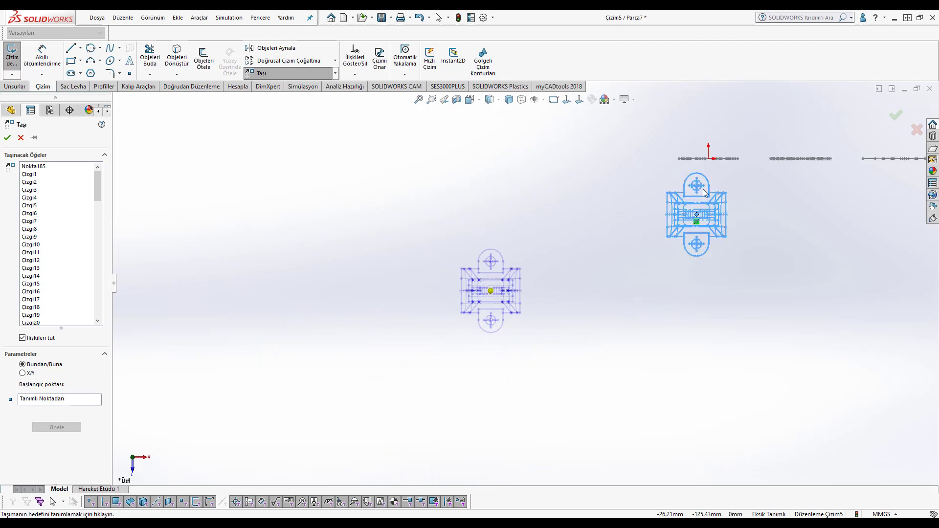
{"action": "scroll", "coordinate": [700, 176], "scroll_direction": "down", "scroll_amount": 2}
{"action": "scroll", "coordinate": [685, 172], "scroll_direction": "down", "scroll_amount": 2}
{"action": "scroll", "coordinate": [655, 190], "scroll_direction": "down", "scroll_amount": 2}
{"action": "scroll", "coordinate": [622, 215], "scroll_direction": "down", "scroll_amount": 2}
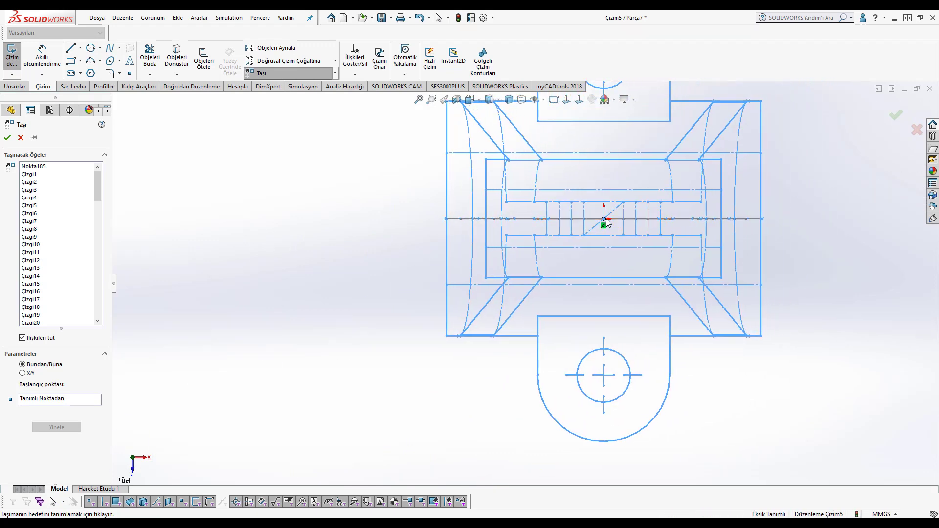
{"action": "left_click", "coordinate": [607, 223]}
{"action": "scroll", "coordinate": [732, 279], "scroll_direction": "up", "scroll_amount": 3}
{"action": "scroll", "coordinate": [653, 227], "scroll_direction": "up", "scroll_amount": 3}
{"action": "mouse_move", "coordinate": [595, 353]}
{"action": "middle_mouse_down"}
{"action": "mouse_move", "coordinate": [603, 210]}
{"action": "mouse_move", "coordinate": [866, 113]}
{"action": "middle_mouse_up"}
{"action": "left_click", "coordinate": [891, 119]}
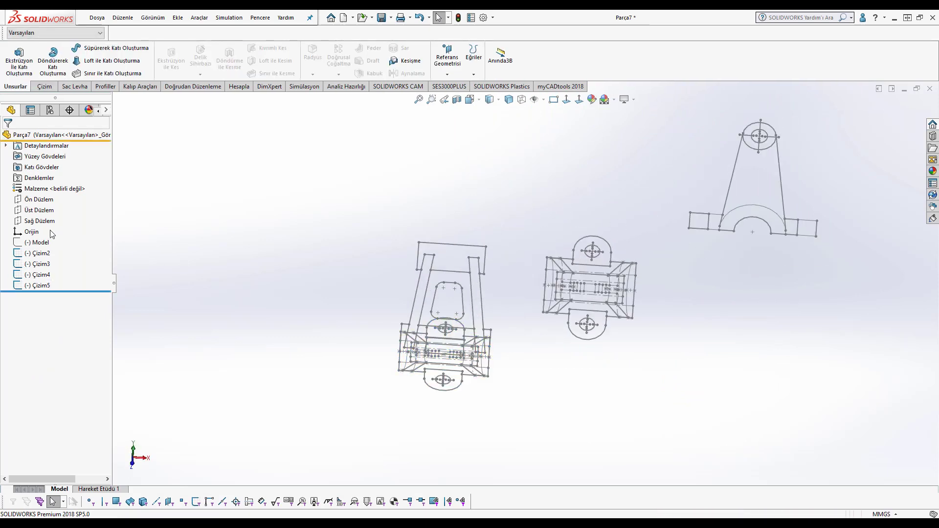
Start a sketch on the right plane and paste Çizim3's side-view geometry into it.
{"action": "left_click", "coordinate": [39, 221]}
{"action": "left_click", "coordinate": [71, 209]}
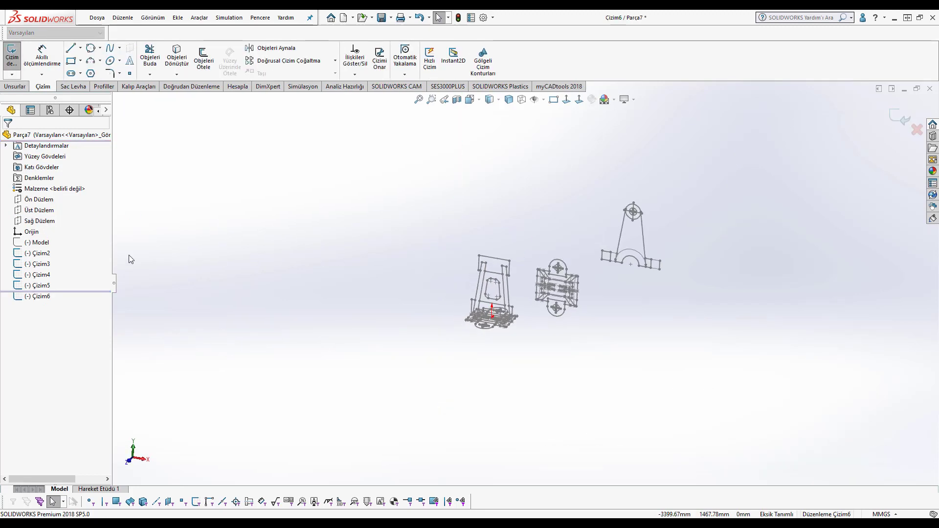
{"action": "left_click", "coordinate": [41, 264]}
{"action": "key", "text": "ctrl+c"}
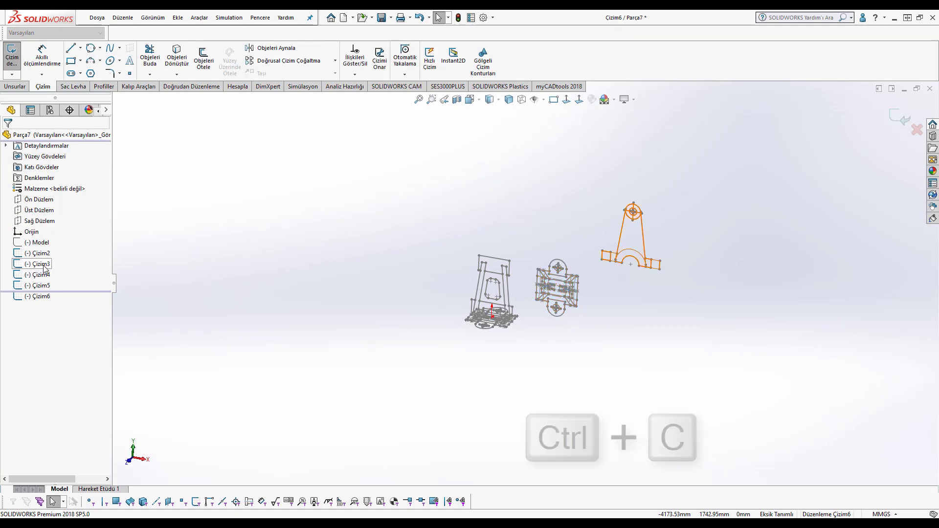
{"action": "key", "text": "ctrl+v"}
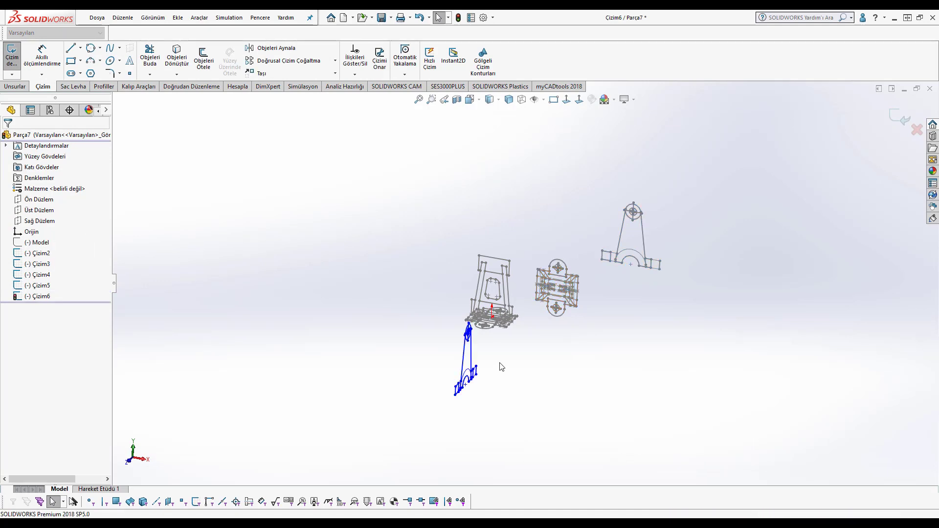
Move the pasted side view so its base point sits on the origin.
{"action": "mouse_move", "coordinate": [499, 367]}
{"action": "middle_mouse_down"}
{"action": "mouse_move", "coordinate": [442, 288]}
{"action": "mouse_move", "coordinate": [457, 359]}
{"action": "middle_mouse_up"}
{"action": "scroll", "coordinate": [435, 316], "scroll_direction": "down", "scroll_amount": 2}
{"action": "left_click_drag", "start_coordinate": [390, 269], "coordinate": [546, 428]}
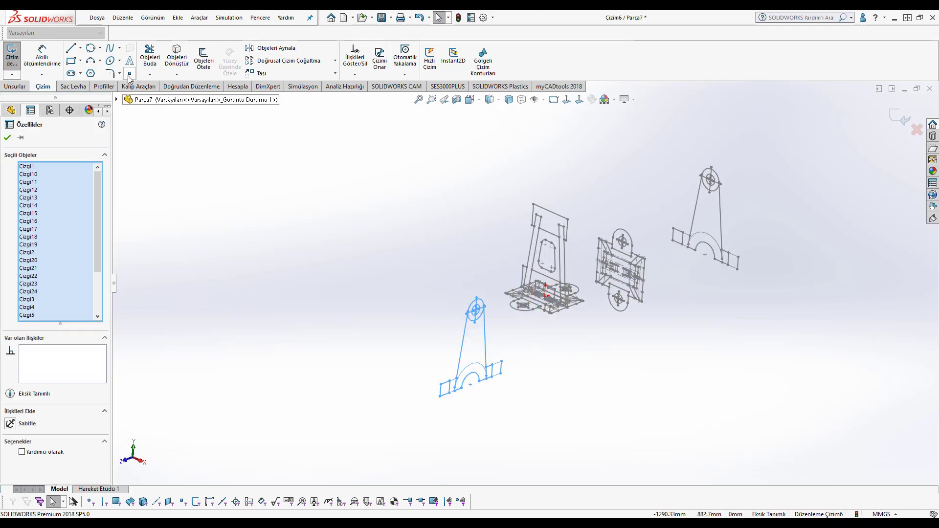
{"action": "left_click", "coordinate": [262, 73]}
{"action": "scroll", "coordinate": [472, 336], "scroll_direction": "down", "scroll_amount": 1}
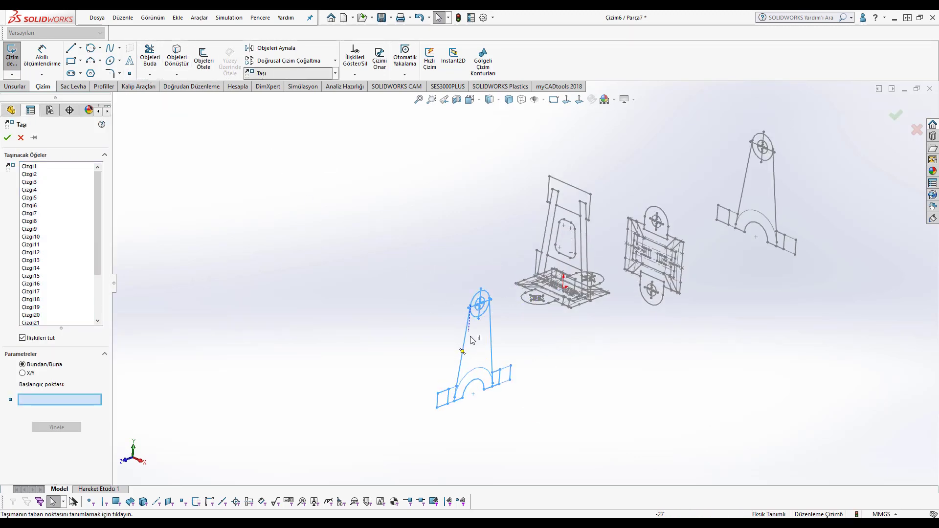
{"action": "scroll", "coordinate": [477, 382], "scroll_direction": "down", "scroll_amount": 1}
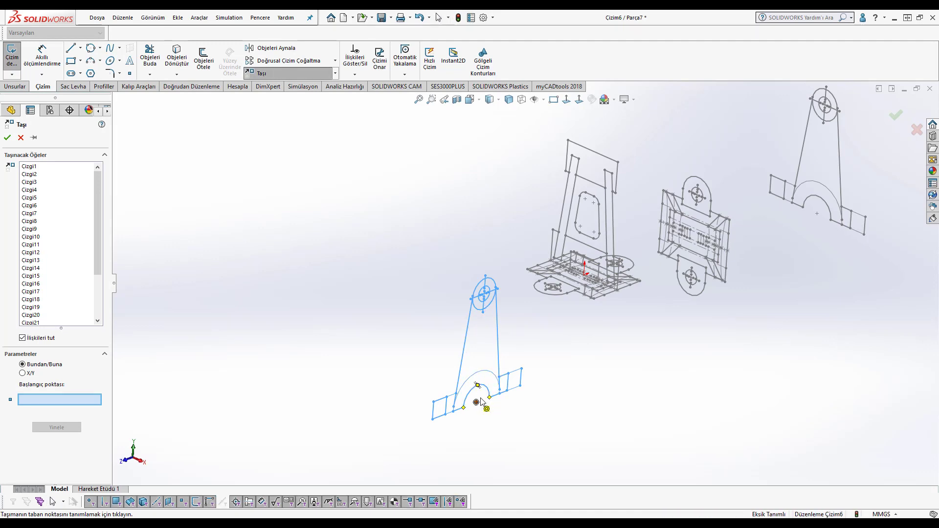
{"action": "left_click", "coordinate": [481, 399]}
{"action": "scroll", "coordinate": [585, 281], "scroll_direction": "down", "scroll_amount": 1}
{"action": "scroll", "coordinate": [585, 282], "scroll_direction": "down", "scroll_amount": 2}
{"action": "scroll", "coordinate": [585, 283], "scroll_direction": "down", "scroll_amount": 2}
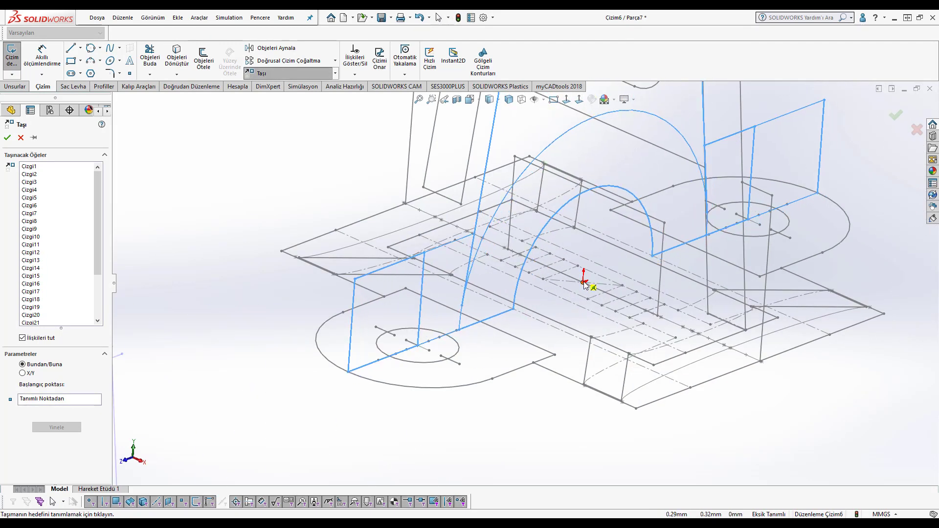
{"action": "left_click", "coordinate": [585, 283]}
{"action": "scroll", "coordinate": [585, 282], "scroll_direction": "up", "scroll_amount": 3}
{"action": "scroll", "coordinate": [734, 195], "scroll_direction": "up", "scroll_amount": 2}
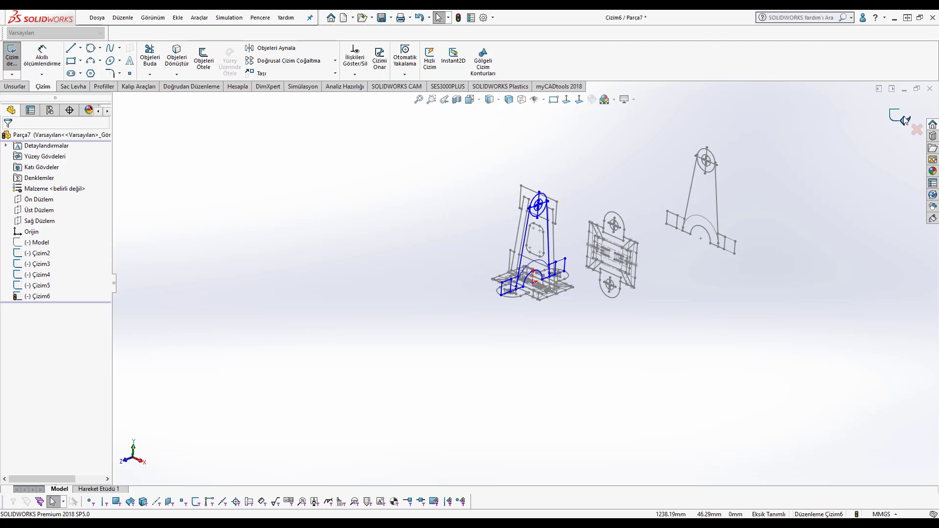
Exit the sketch and hide the unused Çizim4 and Çizim3 sketches.
{"action": "key", "text": "ctrl+b"}
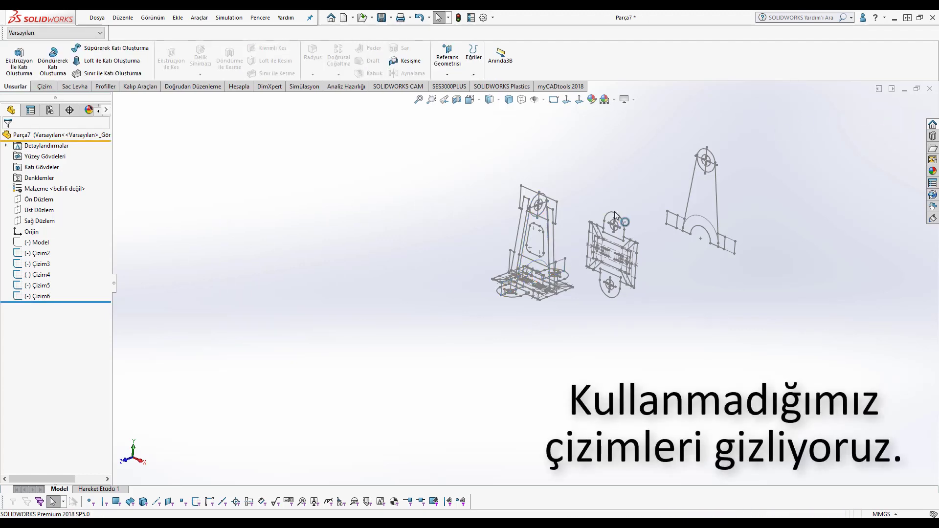
{"action": "left_click", "coordinate": [620, 218]}
{"action": "left_click", "coordinate": [662, 186]}
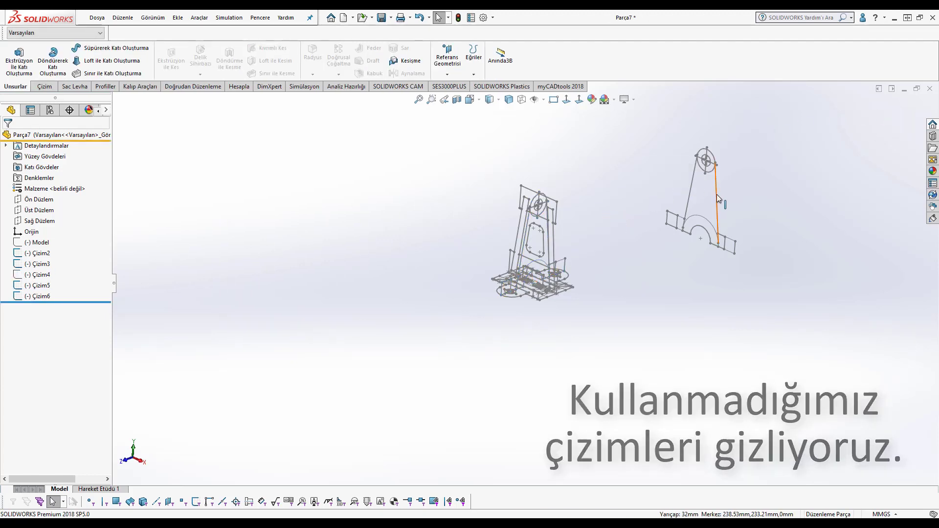
{"action": "left_click", "coordinate": [718, 195]}
{"action": "left_click", "coordinate": [760, 166]}
{"action": "mouse_move", "coordinate": [589, 225]}
{"action": "middle_mouse_down"}
{"action": "mouse_move", "coordinate": [625, 185]}
{"action": "mouse_move", "coordinate": [484, 177]}
{"action": "middle_mouse_up"}
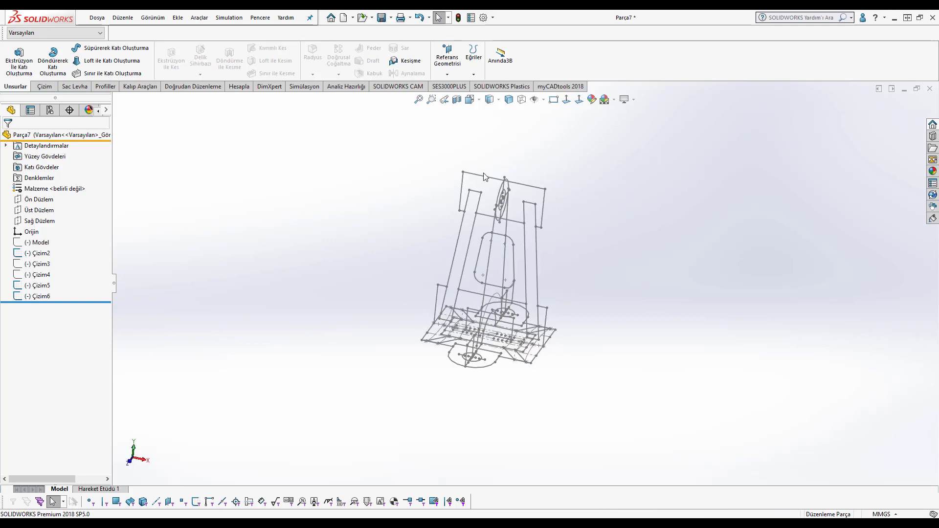
Rename Çizim2, Çizim6 and Çizim5 to Ön, Sağ and Üst.
{"action": "left_click", "coordinate": [35, 255]}
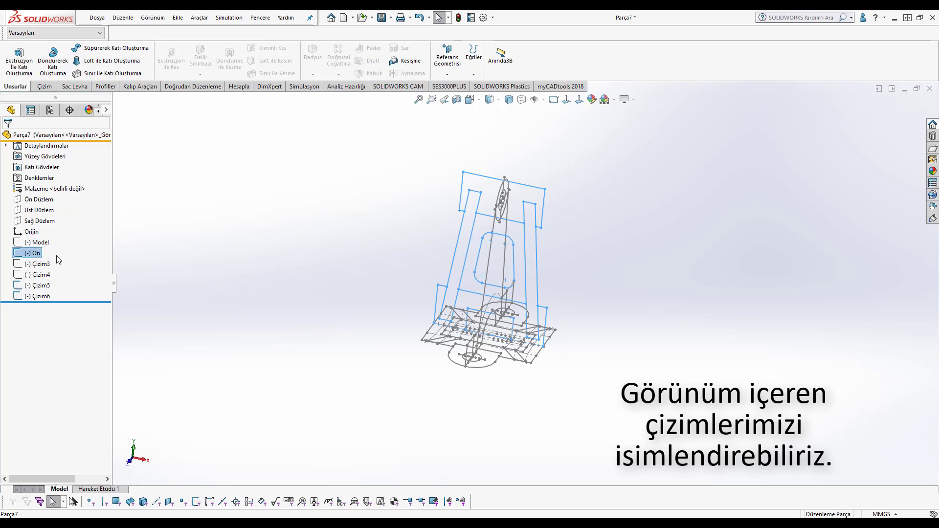
{"action": "left_click", "coordinate": [518, 294]}
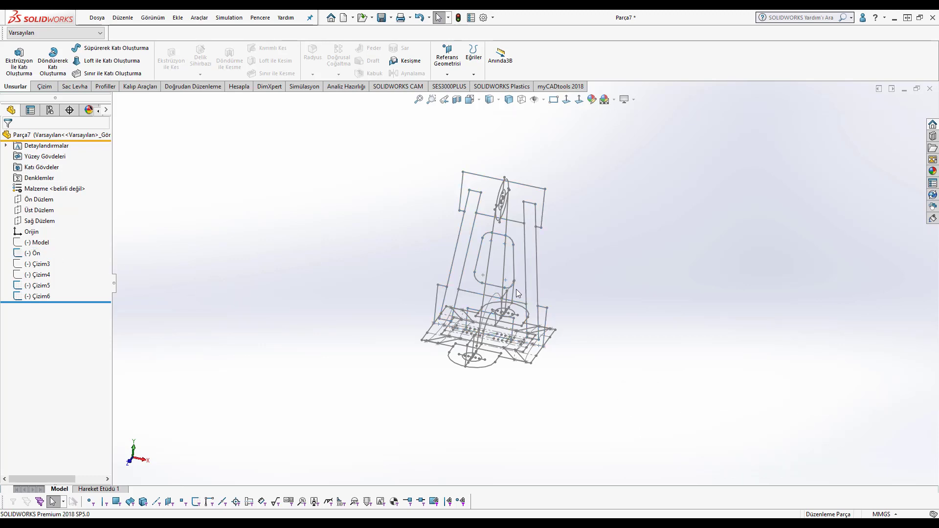
{"action": "left_click", "coordinate": [492, 228]}
{"action": "type", "text": "Sağ"}
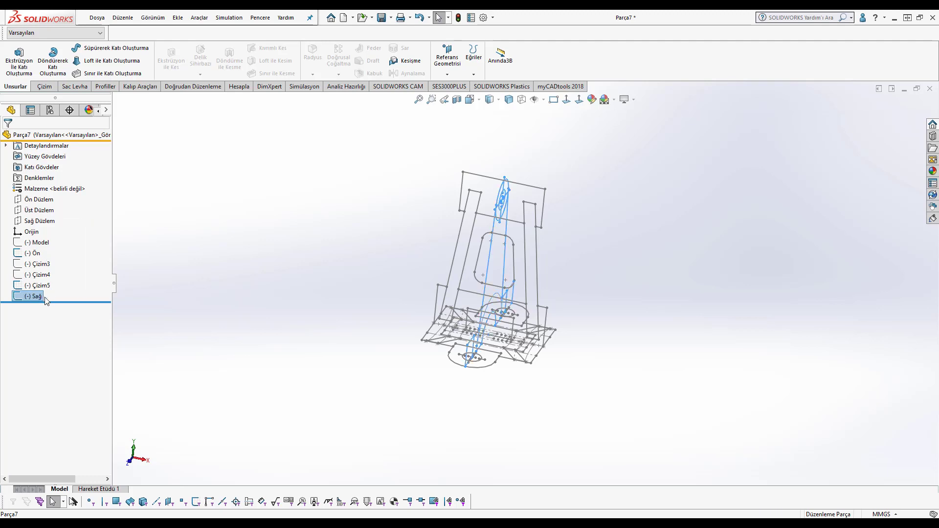
{"action": "left_click", "coordinate": [153, 286]}
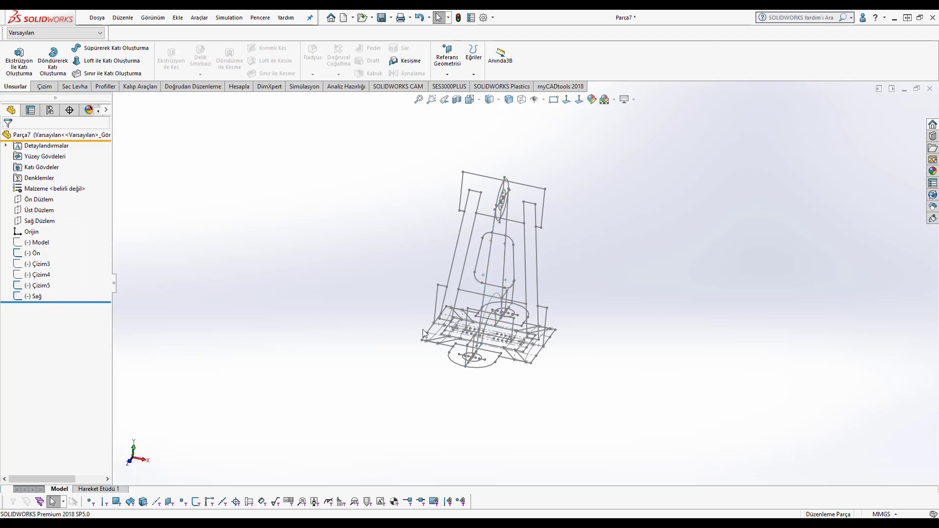
{"action": "left_click", "coordinate": [448, 346]}
{"action": "left_click", "coordinate": [40, 286]}
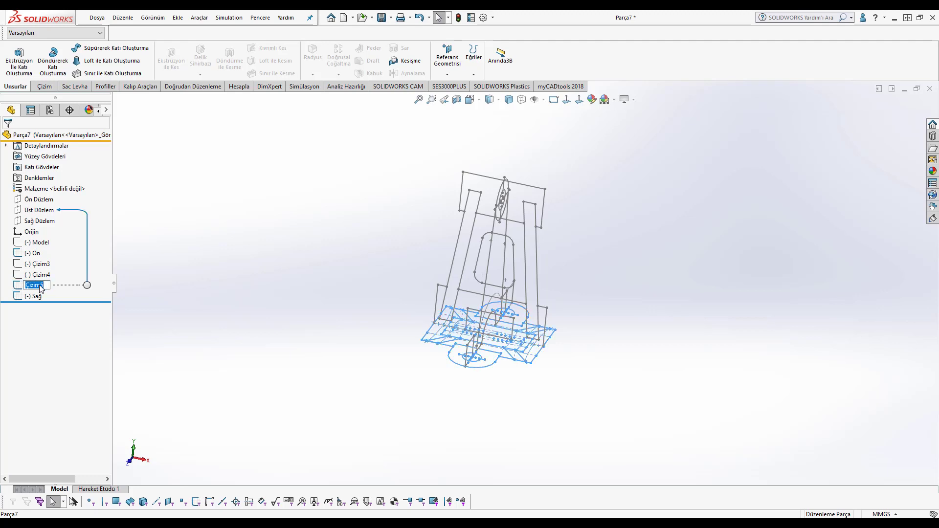
{"action": "type", "text": "Üst"}
{"action": "left_click", "coordinate": [223, 255]}
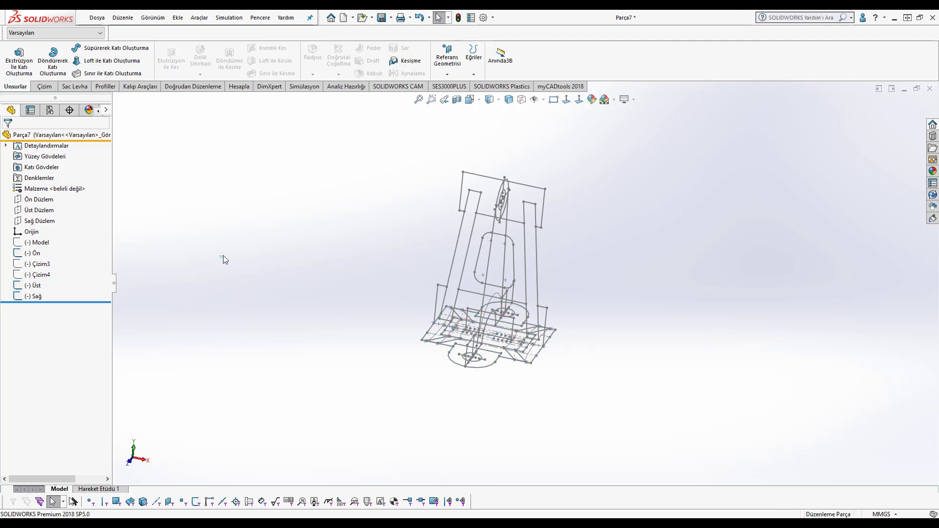
{"action": "middle_click_drag", "start_coordinate": [400, 279], "coordinate": [399, 310]}
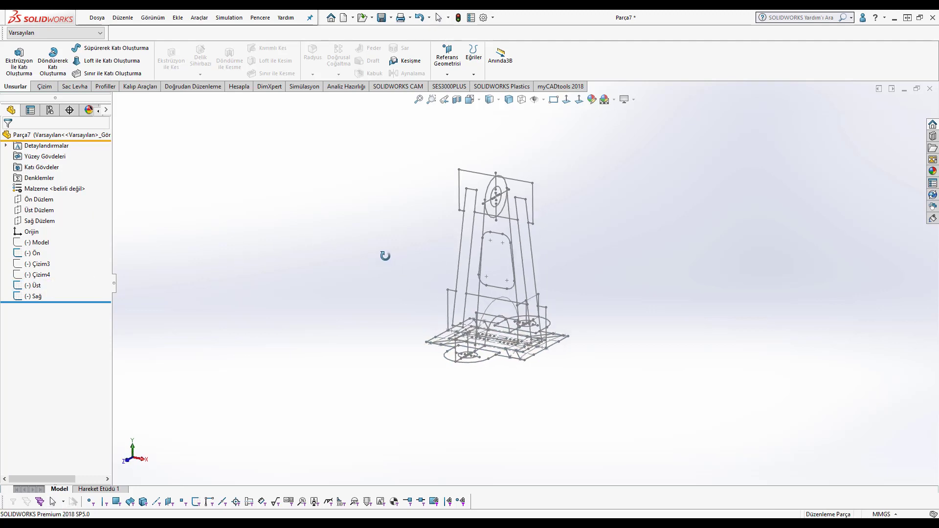
{"action": "left_click", "coordinate": [32, 297]}
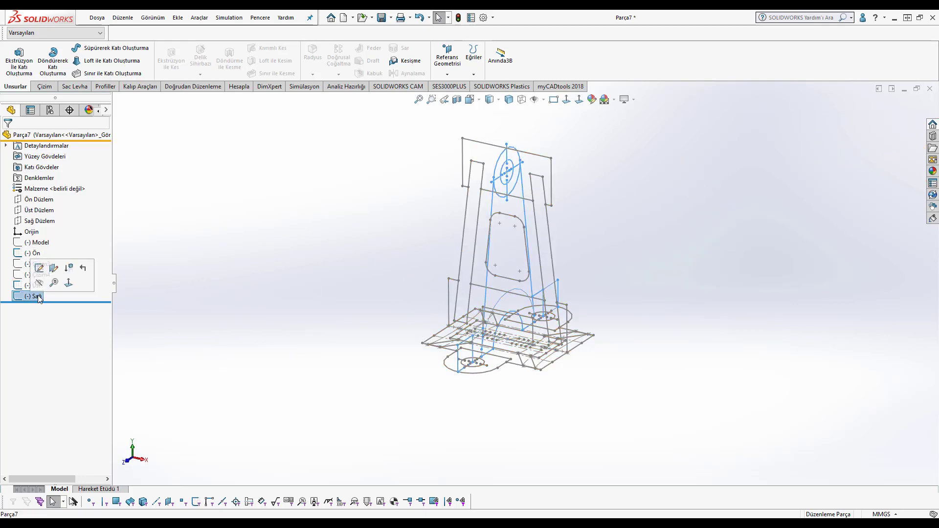
Extrude the Sağ arch region with Direction 1 Up To Vertex at Nokta57@Üst.
{"action": "left_click", "coordinate": [19, 63]}
{"action": "scroll", "coordinate": [489, 176], "scroll_direction": "down", "scroll_amount": 5}
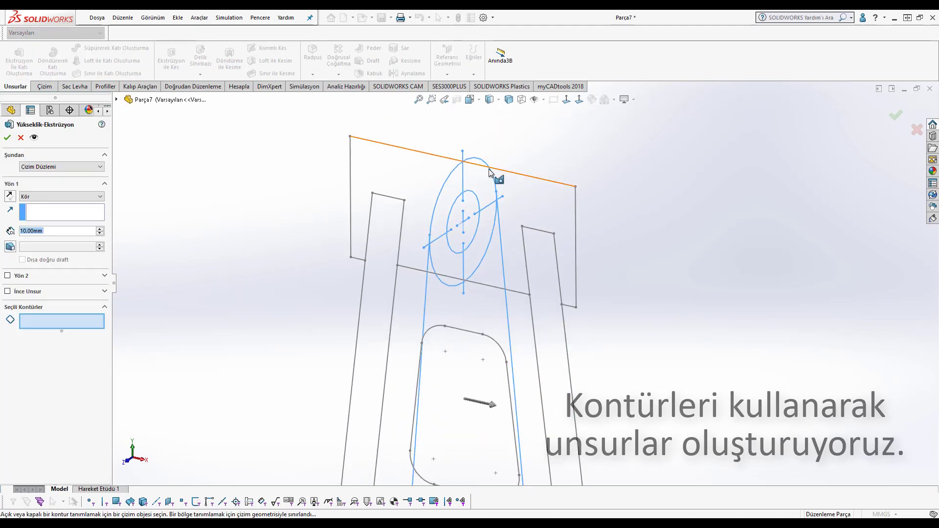
{"action": "scroll", "coordinate": [534, 303], "scroll_direction": "up", "scroll_amount": 5}
{"action": "scroll", "coordinate": [525, 359], "scroll_direction": "down", "scroll_amount": 4}
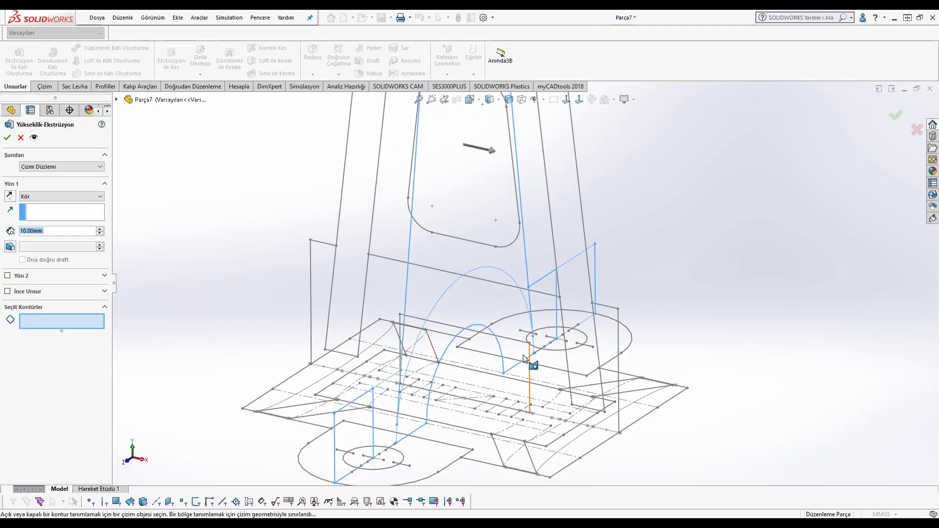
{"action": "left_click", "coordinate": [514, 294]}
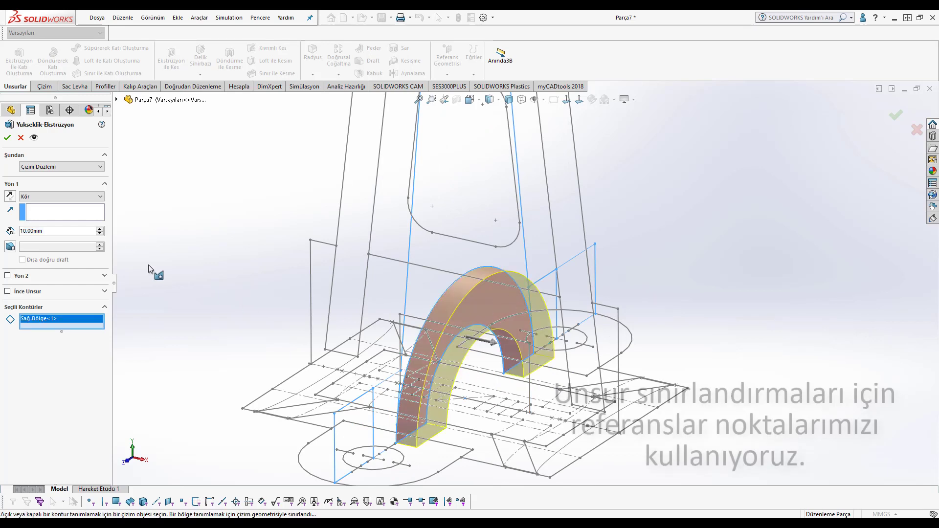
{"action": "left_click", "coordinate": [81, 197]}
{"action": "left_click", "coordinate": [73, 211]}
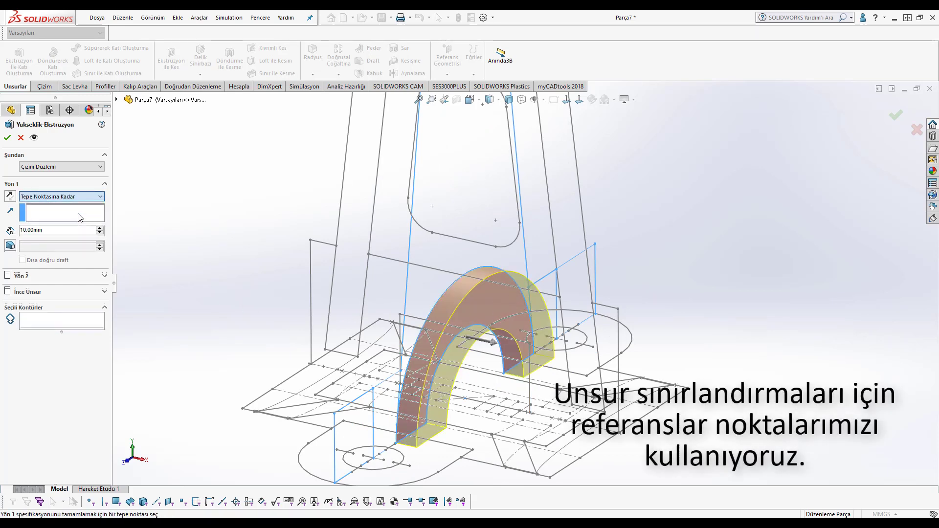
{"action": "left_click", "coordinate": [691, 388]}
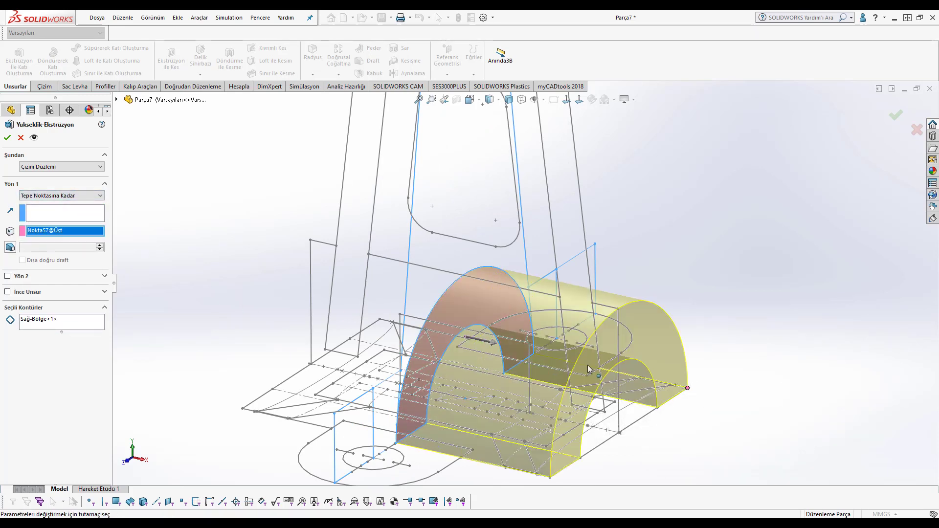
Add Direction 2 Up To Vertex at Nokta64@Üst and accept the extrusion.
{"action": "left_click", "coordinate": [8, 277]}
{"action": "left_click", "coordinate": [61, 288]}
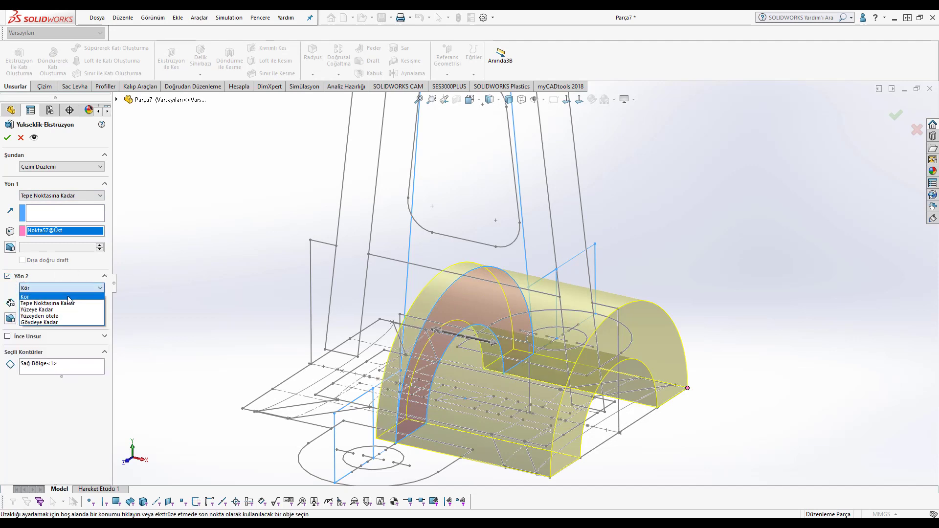
{"action": "left_click", "coordinate": [74, 304]}
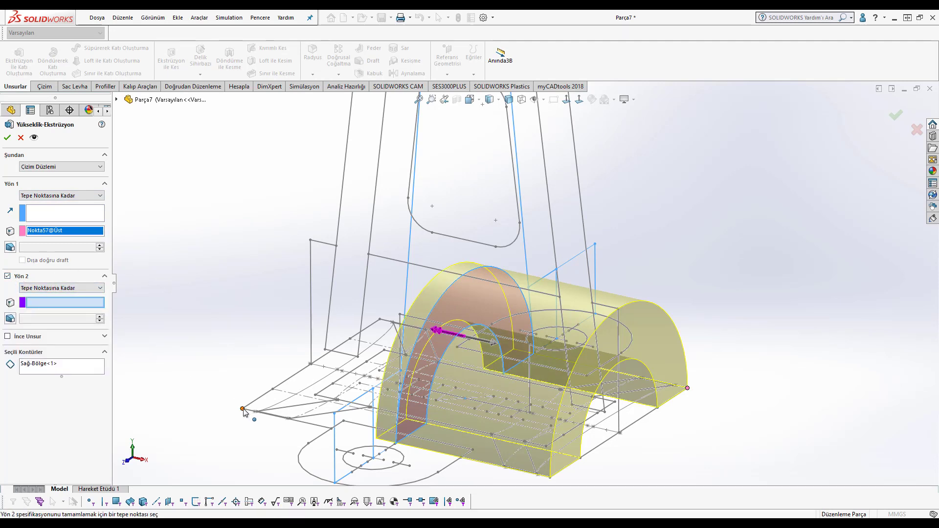
{"action": "left_click", "coordinate": [242, 409]}
{"action": "right_click", "coordinate": [243, 411]}
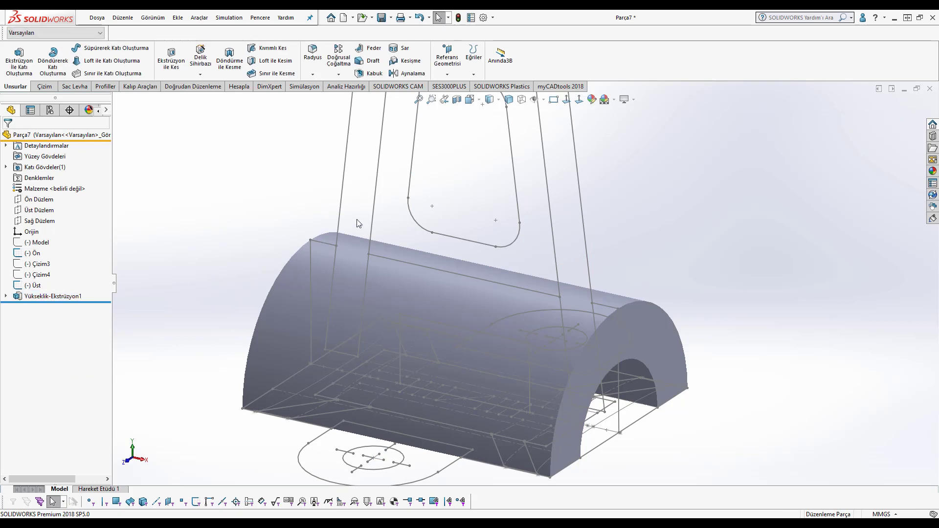
Extrude the Sağ top circle with Direction 1 Up To Vertex at a front-sketch corner.
{"action": "key", "text": "f"}
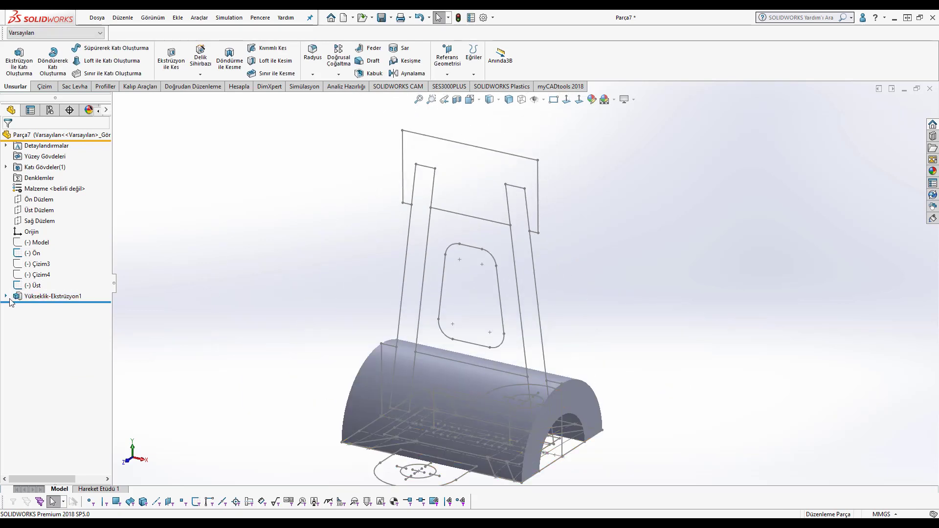
{"action": "left_click", "coordinate": [6, 296]}
{"action": "left_click", "coordinate": [42, 308]}
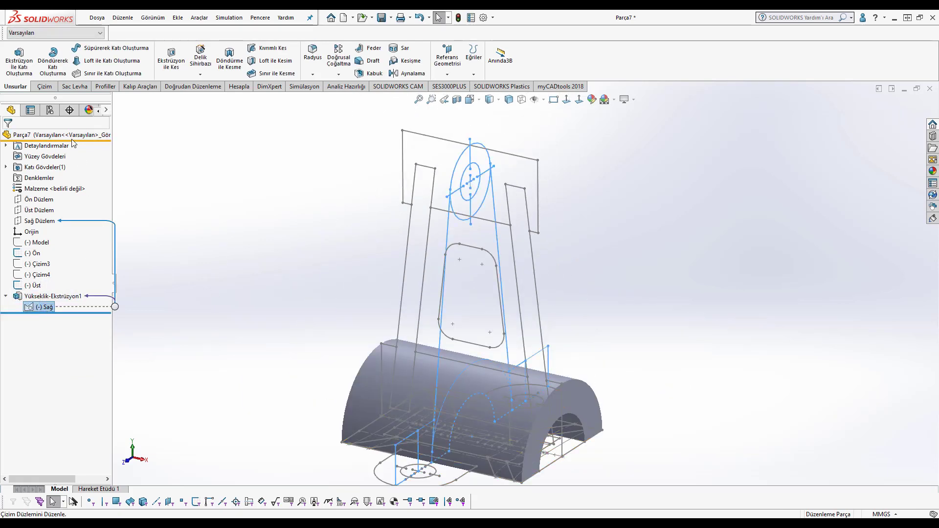
{"action": "left_click", "coordinate": [18, 68]}
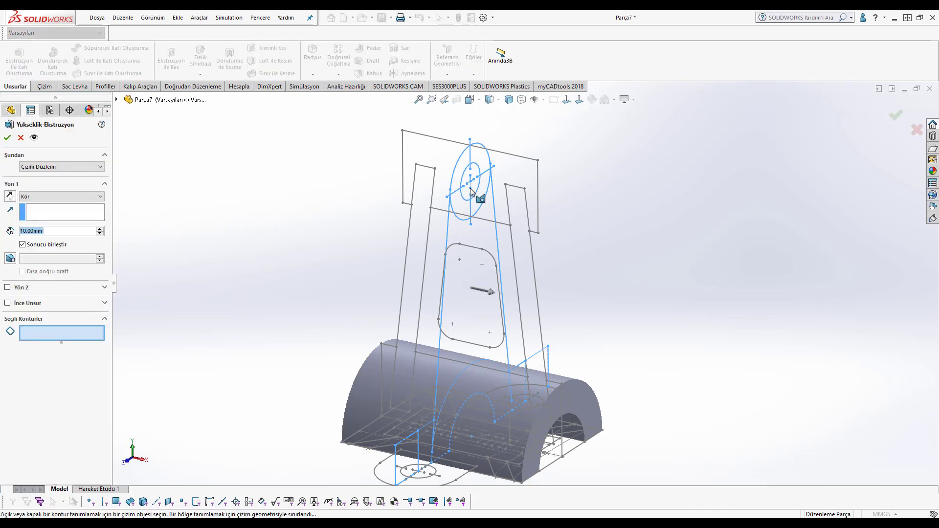
{"action": "left_click", "coordinate": [485, 151]}
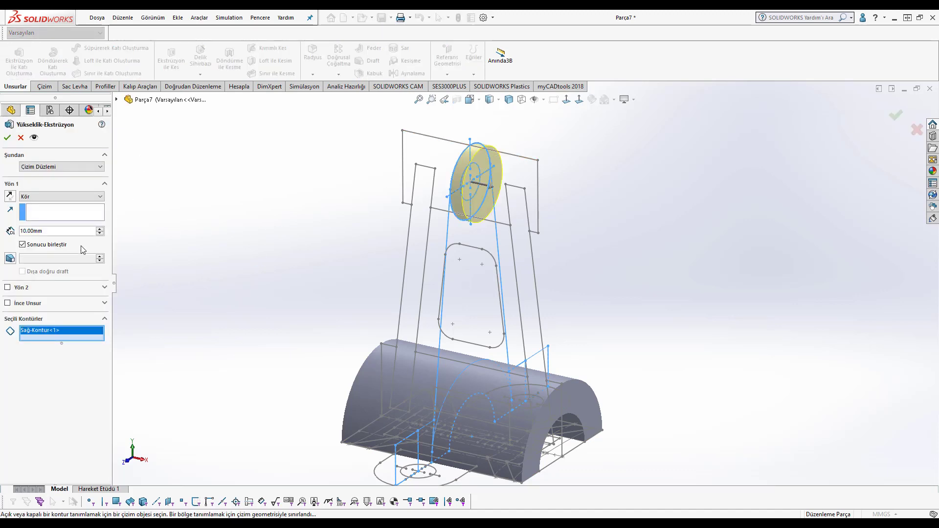
{"action": "left_click", "coordinate": [44, 208]}
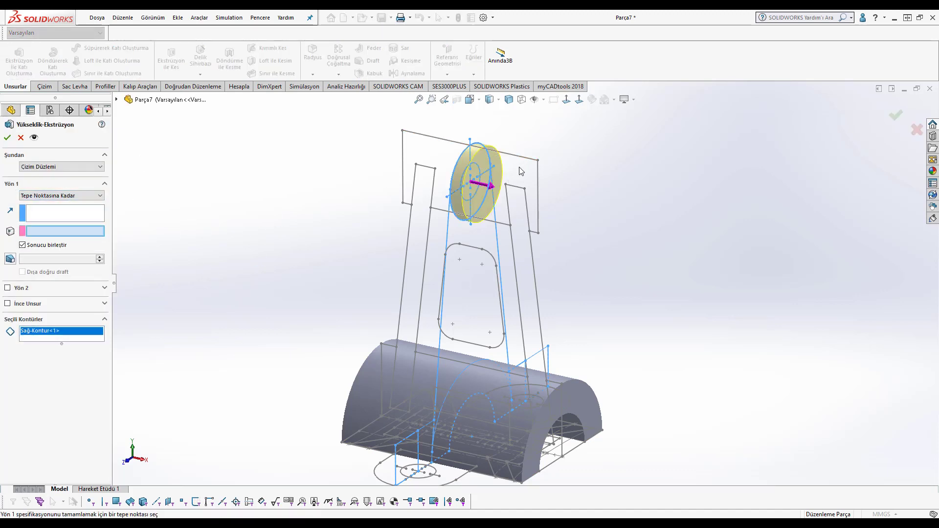
{"action": "left_click", "coordinate": [538, 161]}
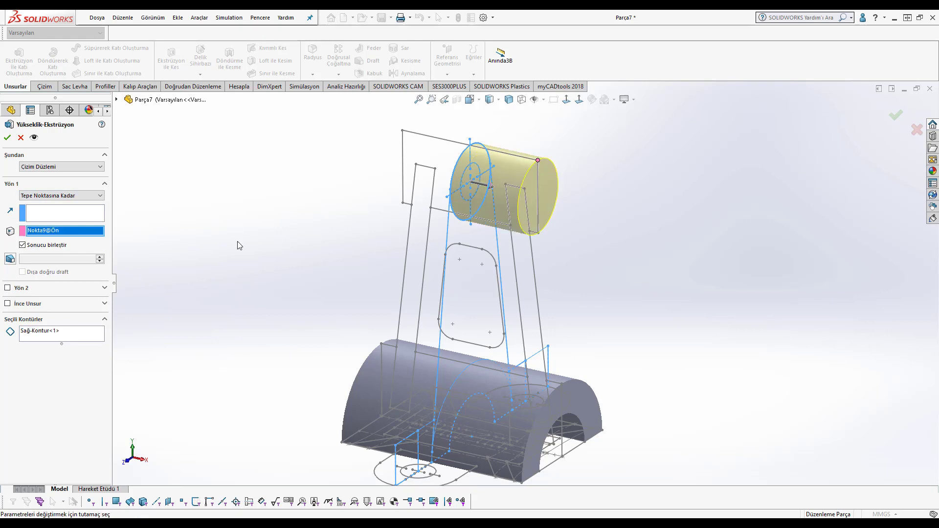
Add Direction 2 Up To Vertex at the top-left corner, accept, and select the Ön sketch.
{"action": "left_click", "coordinate": [7, 287]}
{"action": "left_click", "coordinate": [61, 299]}
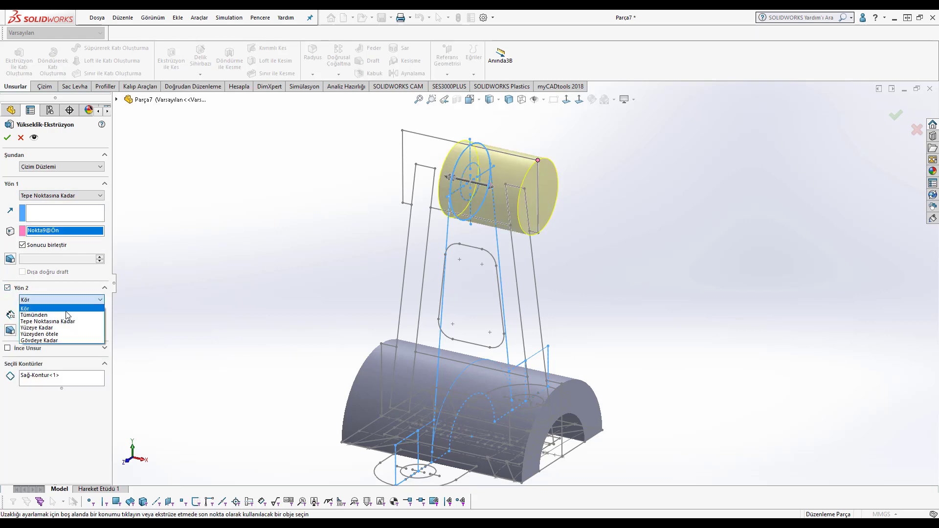
{"action": "left_click", "coordinate": [44, 317]}
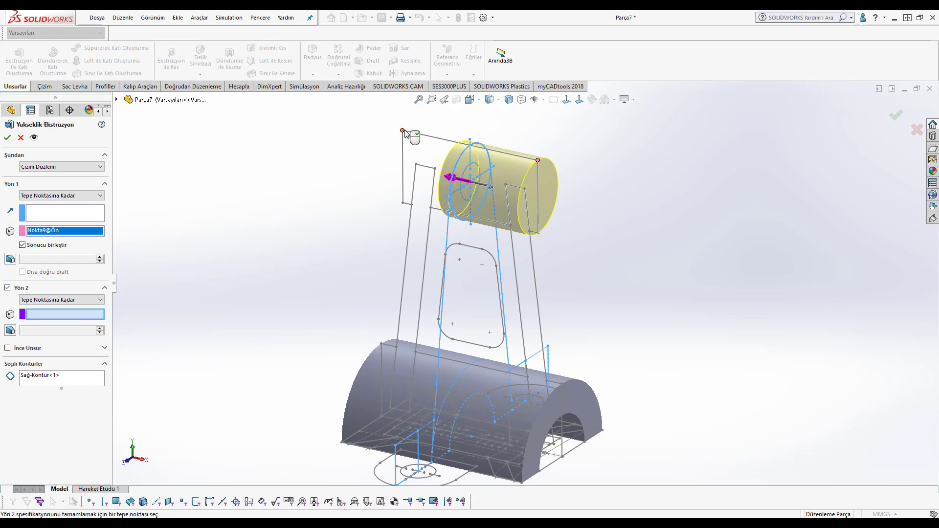
{"action": "left_click", "coordinate": [403, 131]}
{"action": "key", "text": "Return"}
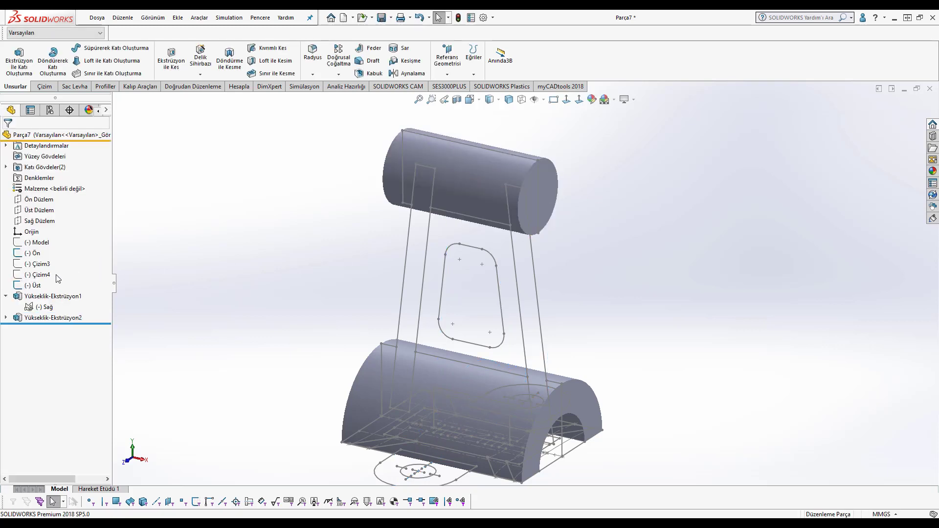
{"action": "left_click", "coordinate": [38, 258]}
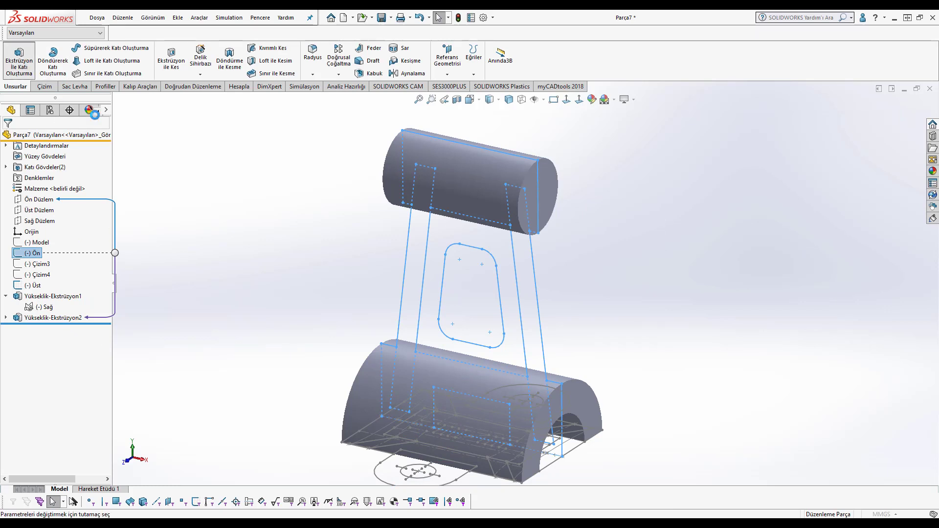
Extrude both slanted leg regions of the front sketch, Direction 1 Up To Vertex at the bottom corner.
{"action": "left_click", "coordinate": [18, 59]}
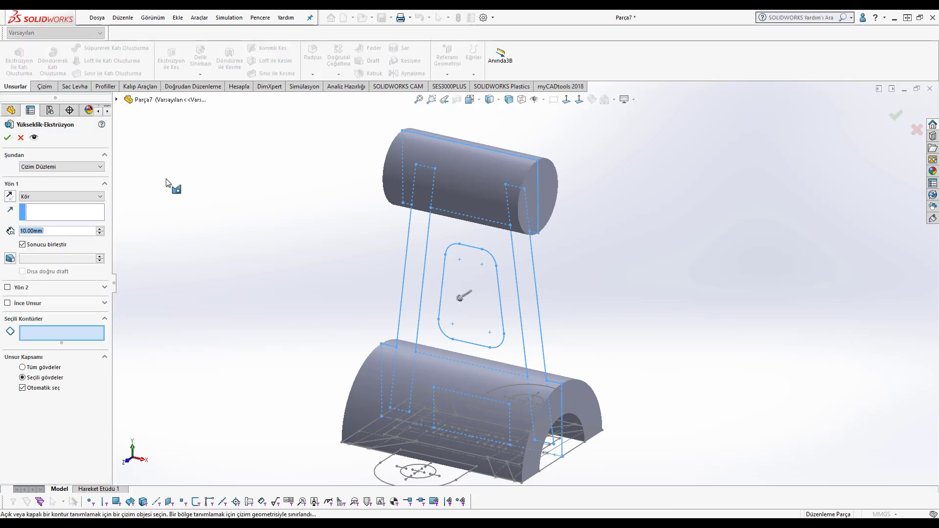
{"action": "left_click", "coordinate": [525, 262]}
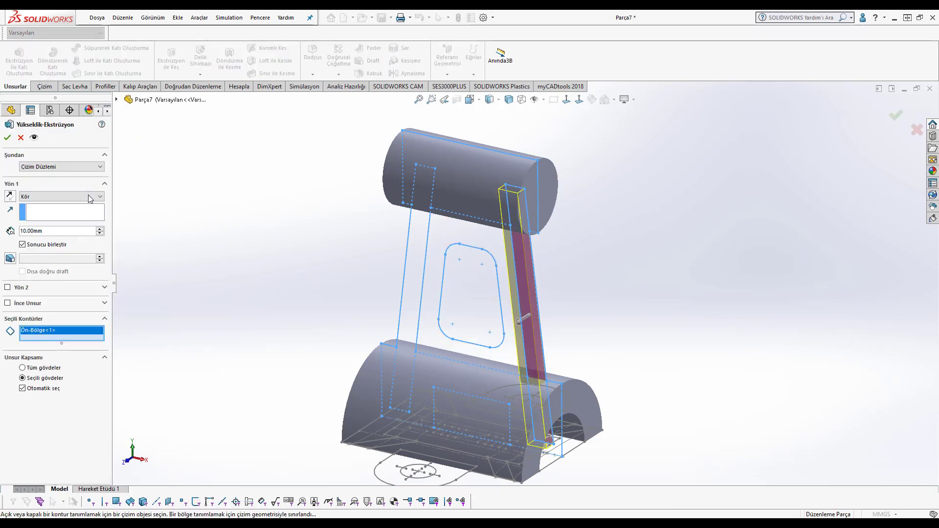
{"action": "left_click", "coordinate": [422, 272]}
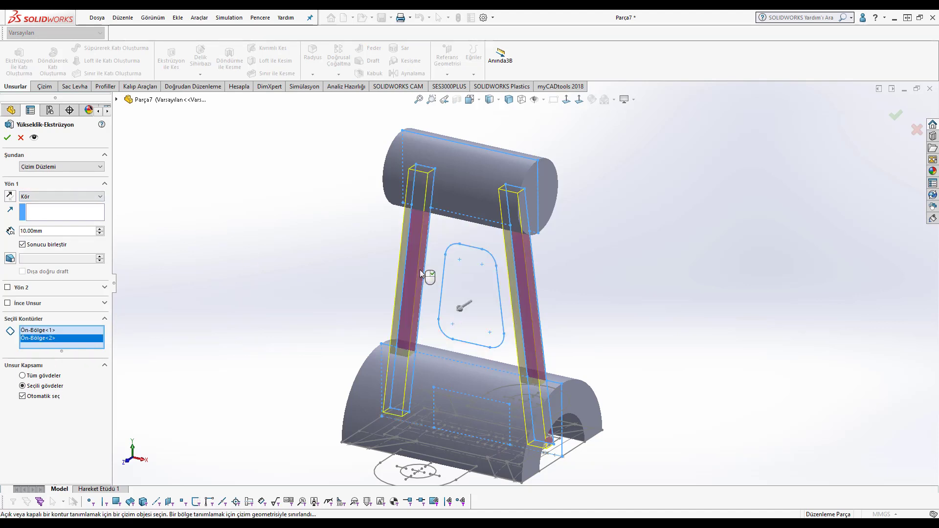
{"action": "left_click", "coordinate": [101, 195]}
{"action": "left_click", "coordinate": [47, 211]}
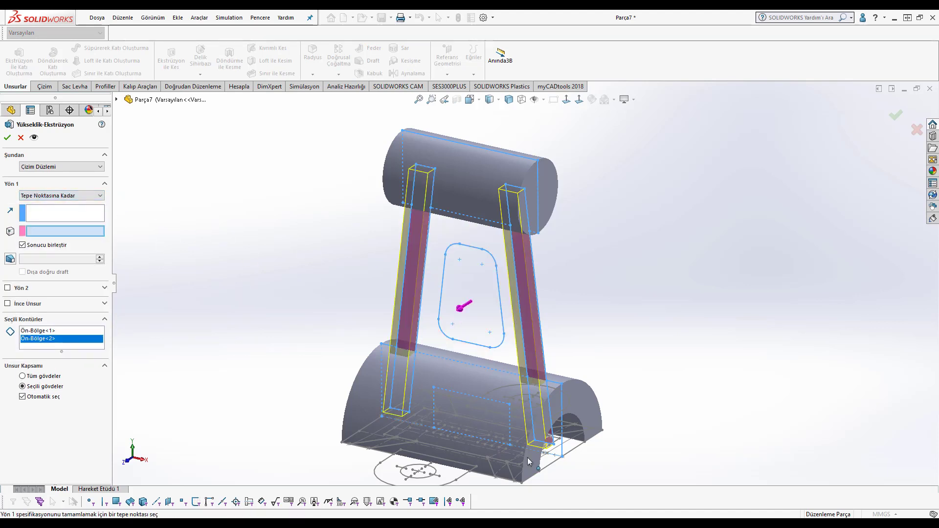
{"action": "scroll", "coordinate": [521, 440], "scroll_direction": "down", "scroll_amount": 2}
{"action": "left_click", "coordinate": [517, 438]}
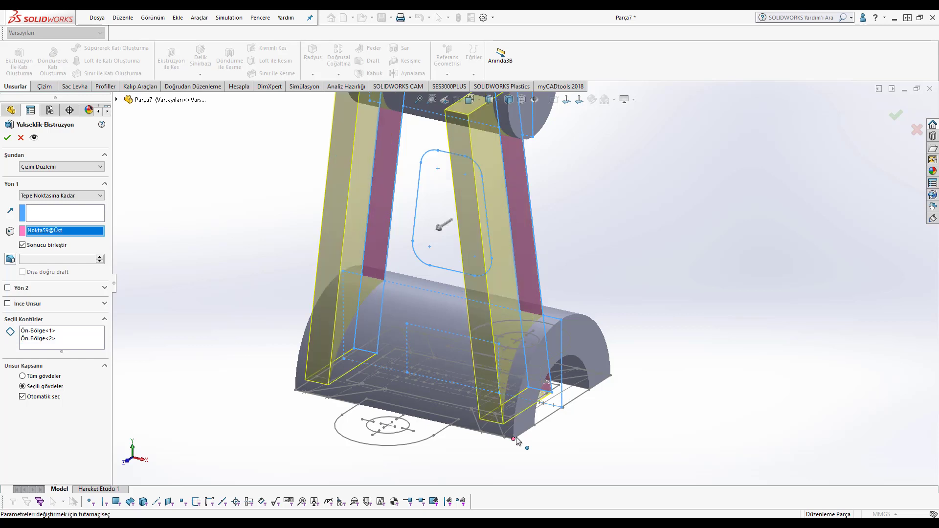
Add Direction 2 Up To Vertex at the base vertex and inspect the joined legs.
{"action": "left_click", "coordinate": [7, 288]}
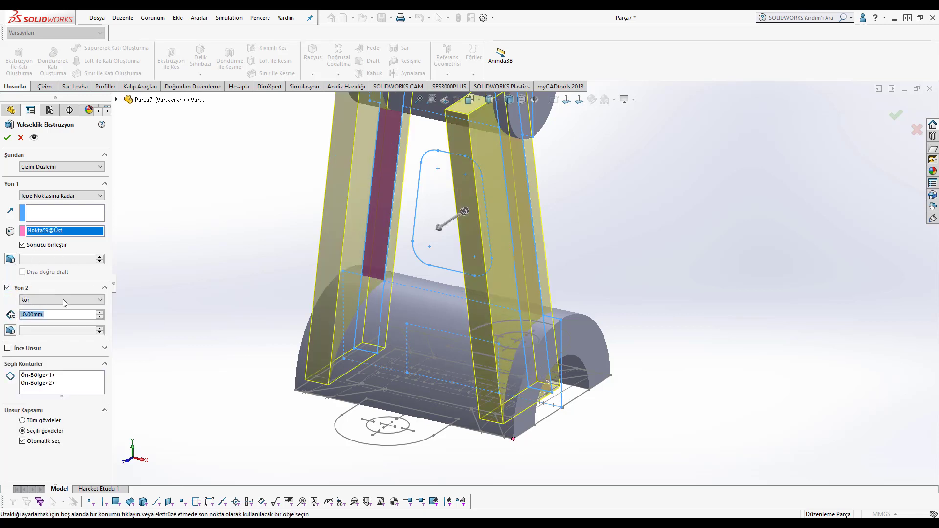
{"action": "left_click", "coordinate": [61, 300]}
{"action": "left_click", "coordinate": [46, 316]}
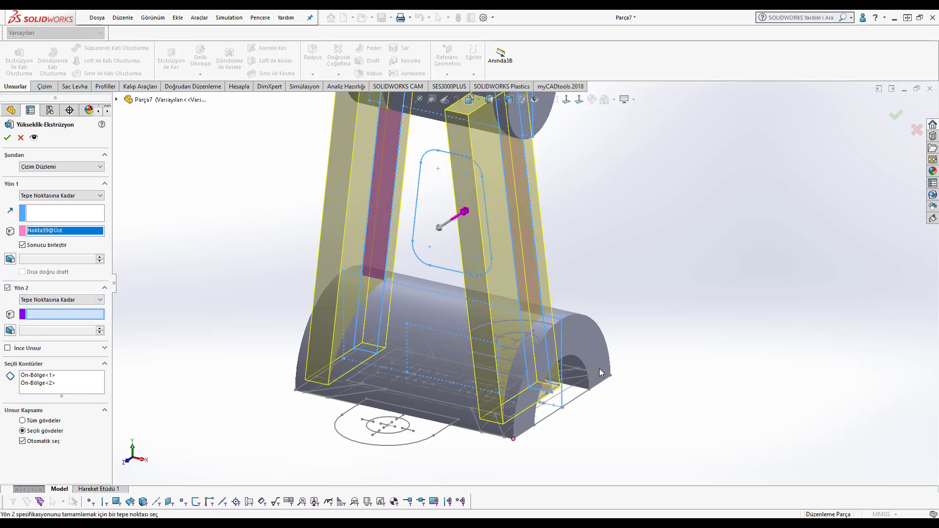
{"action": "left_click", "coordinate": [611, 377]}
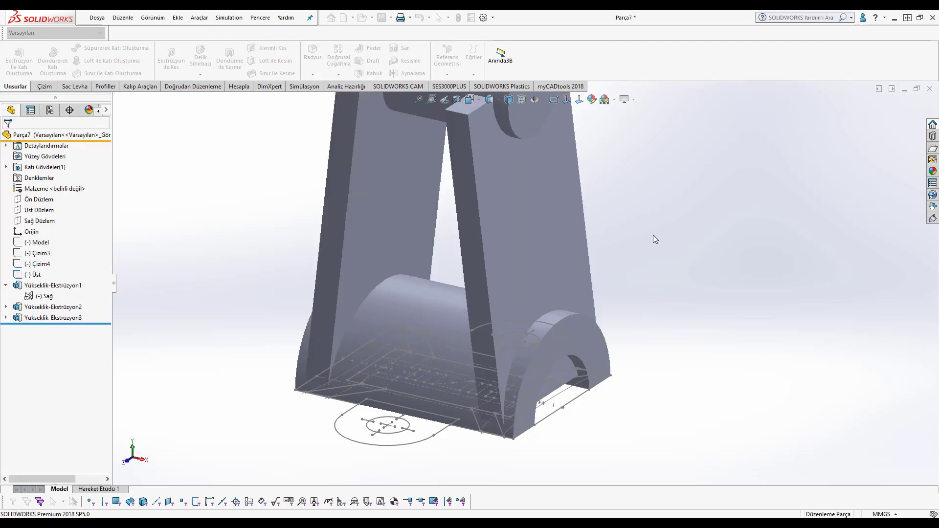
{"action": "scroll", "coordinate": [544, 224], "scroll_direction": "up", "scroll_amount": 5}
{"action": "scroll", "coordinate": [544, 224], "scroll_direction": "down", "scroll_amount": 4}
{"action": "mouse_move", "coordinate": [544, 224]}
{"action": "middle_mouse_down"}
{"action": "mouse_move", "coordinate": [531, 202]}
{"action": "mouse_move", "coordinate": [523, 205]}
{"action": "middle_mouse_up"}
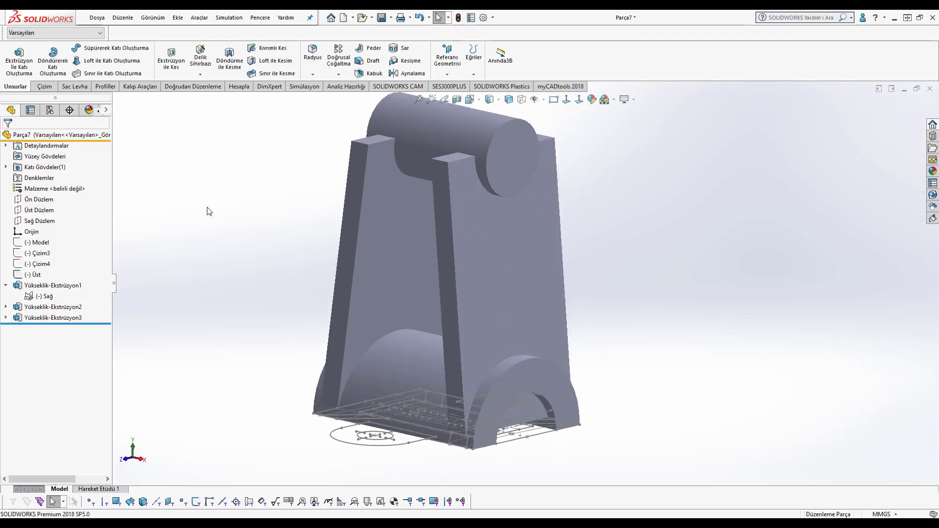
Start an extruded cut from the Sağ sketch using the tapered middle, top circle and lower arch regions.
{"action": "left_click", "coordinate": [34, 296]}
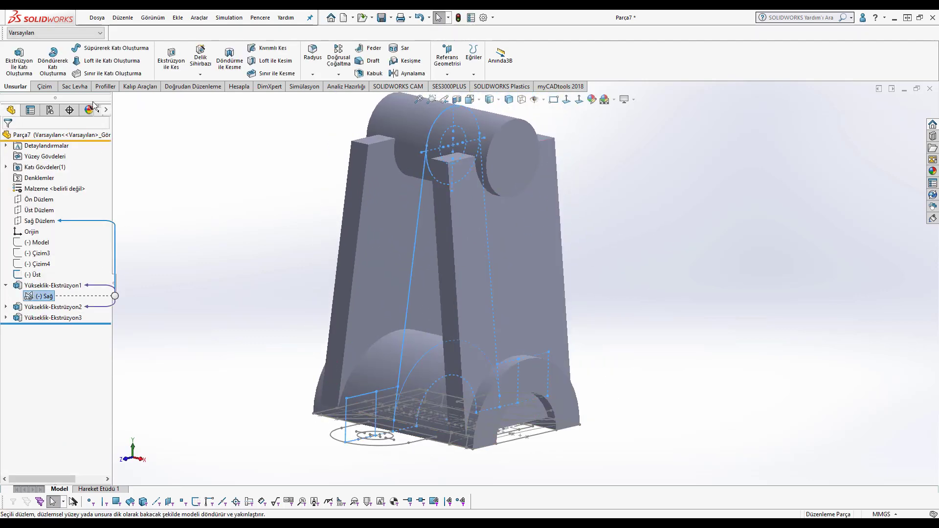
{"action": "left_click", "coordinate": [171, 61]}
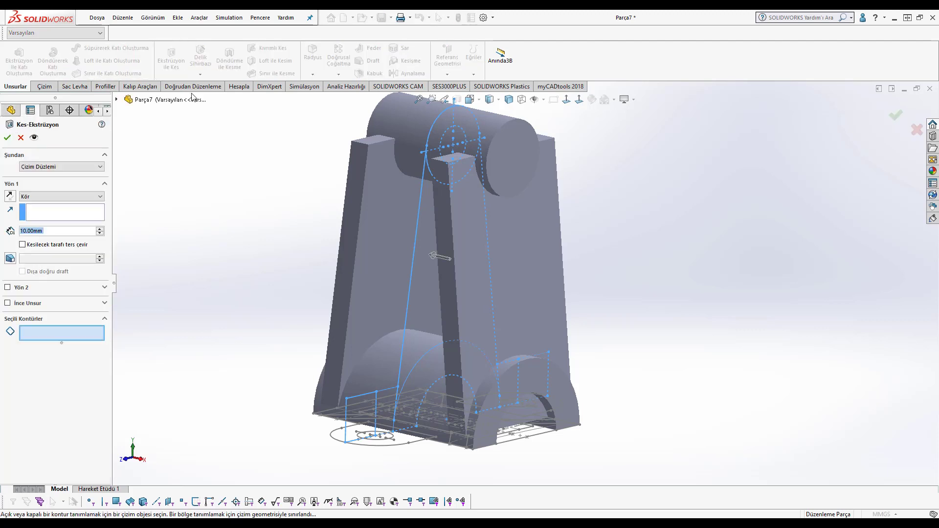
{"action": "left_click", "coordinate": [466, 220]}
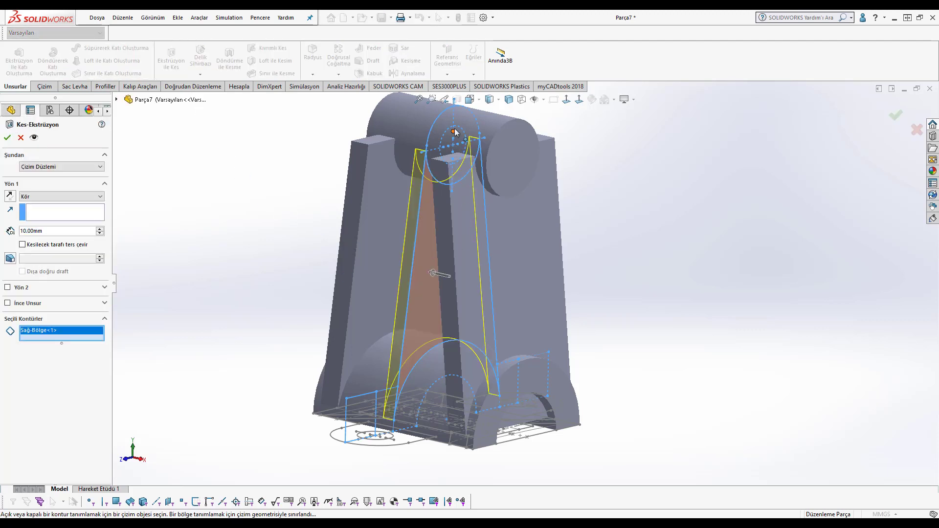
{"action": "left_click", "coordinate": [469, 111]}
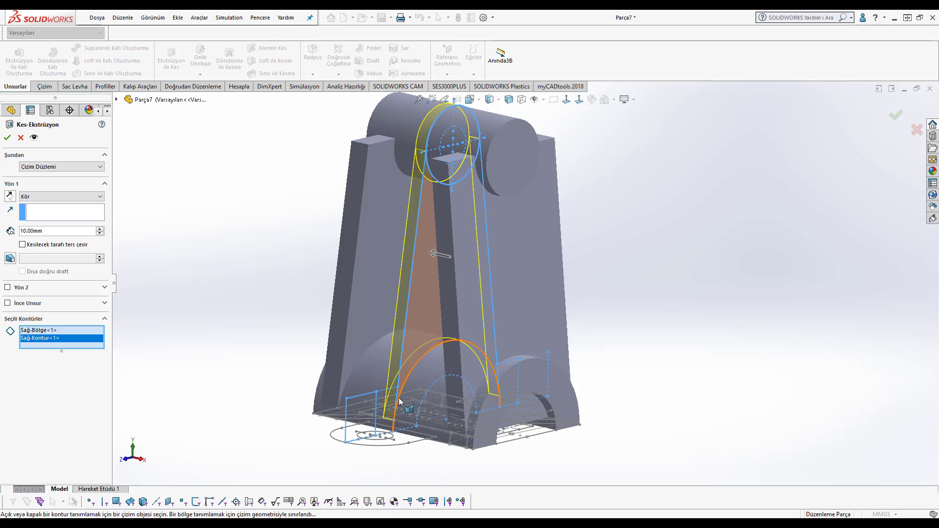
{"action": "scroll", "coordinate": [398, 397], "scroll_direction": "down", "scroll_amount": 2}
{"action": "scroll", "coordinate": [433, 371], "scroll_direction": "down", "scroll_amount": 3}
{"action": "scroll", "coordinate": [426, 391], "scroll_direction": "up", "scroll_amount": 2}
{"action": "scroll", "coordinate": [421, 415], "scroll_direction": "down", "scroll_amount": 1}
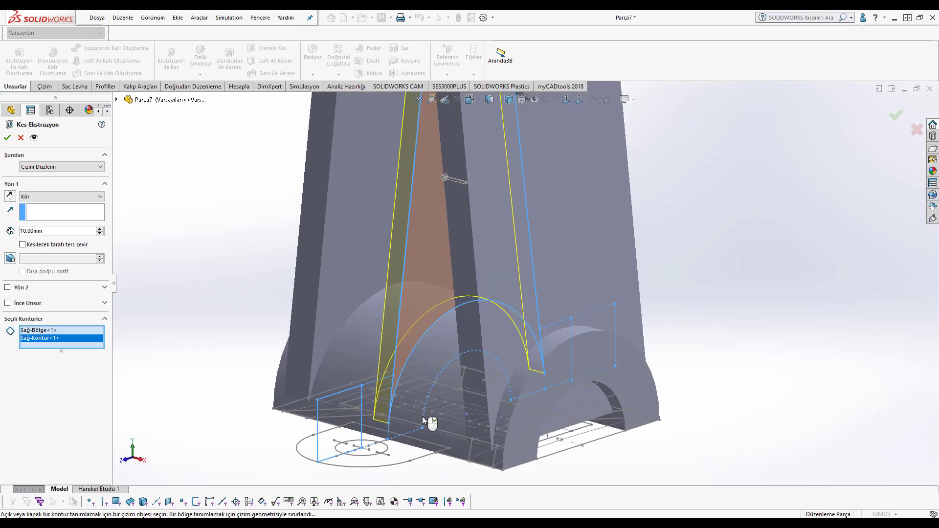
{"action": "scroll", "coordinate": [419, 404], "scroll_direction": "down", "scroll_amount": 2}
{"action": "scroll", "coordinate": [405, 386], "scroll_direction": "down", "scroll_amount": 2}
{"action": "left_click", "coordinate": [414, 382]}
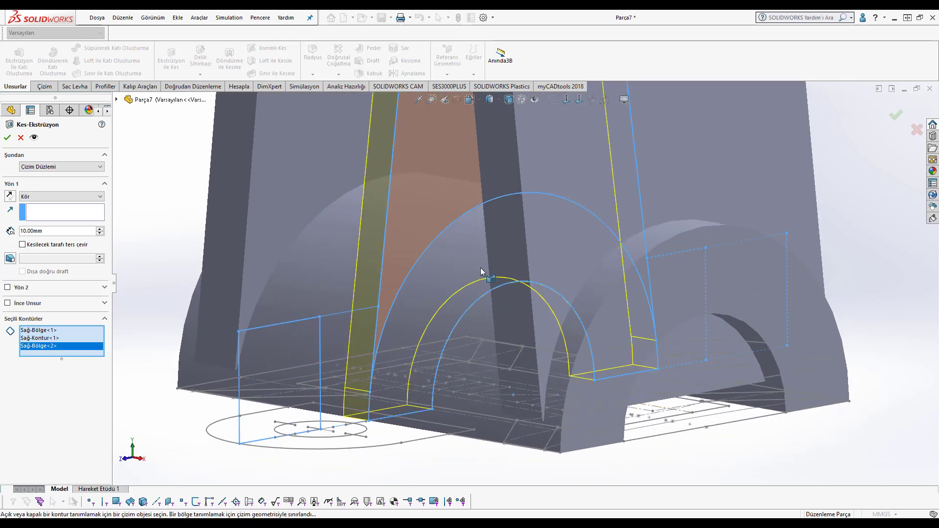
{"action": "scroll", "coordinate": [535, 194], "scroll_direction": "up", "scroll_amount": 5}
{"action": "scroll", "coordinate": [536, 191], "scroll_direction": "down", "scroll_amount": 2}
{"action": "scroll", "coordinate": [474, 201], "scroll_direction": "down", "scroll_amount": 1}
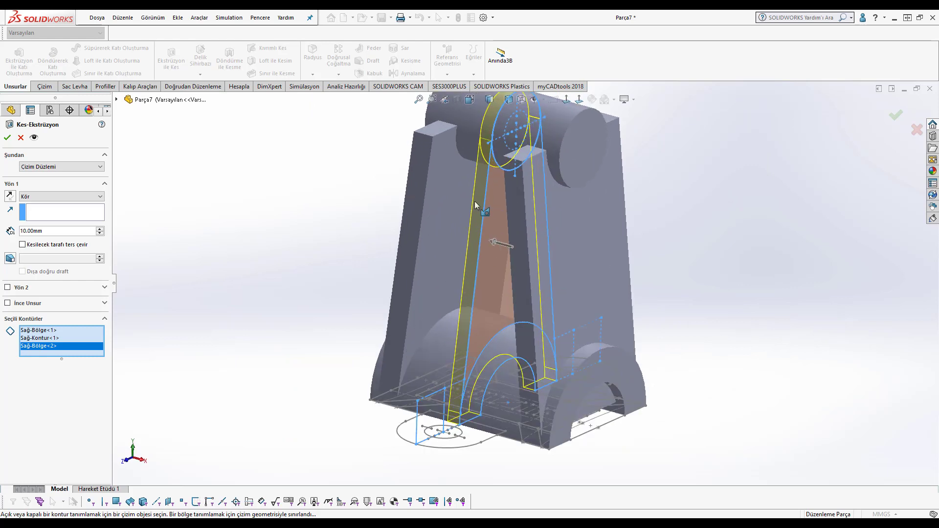
Set the cut to Through All - Both and apply it.
{"action": "left_click", "coordinate": [64, 202]}
{"action": "left_click", "coordinate": [74, 218]}
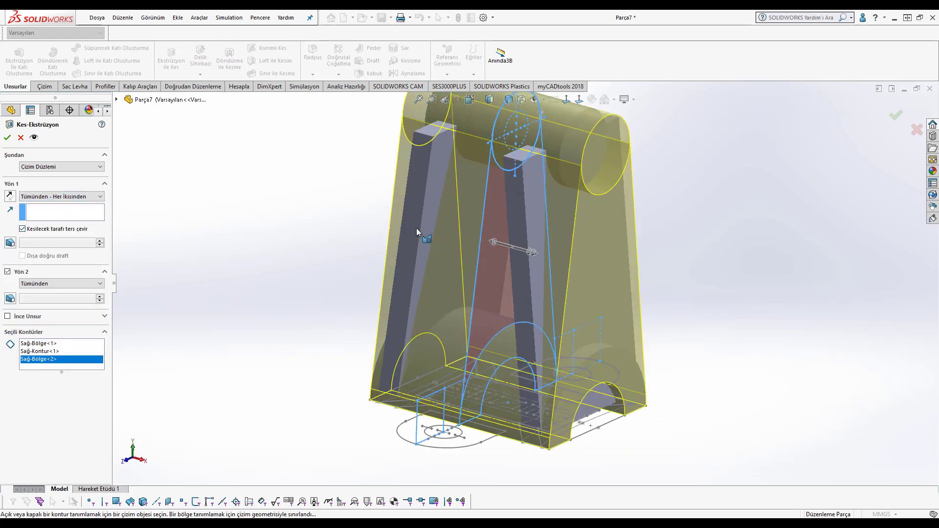
{"action": "scroll", "coordinate": [416, 228], "scroll_direction": "up", "scroll_amount": 2}
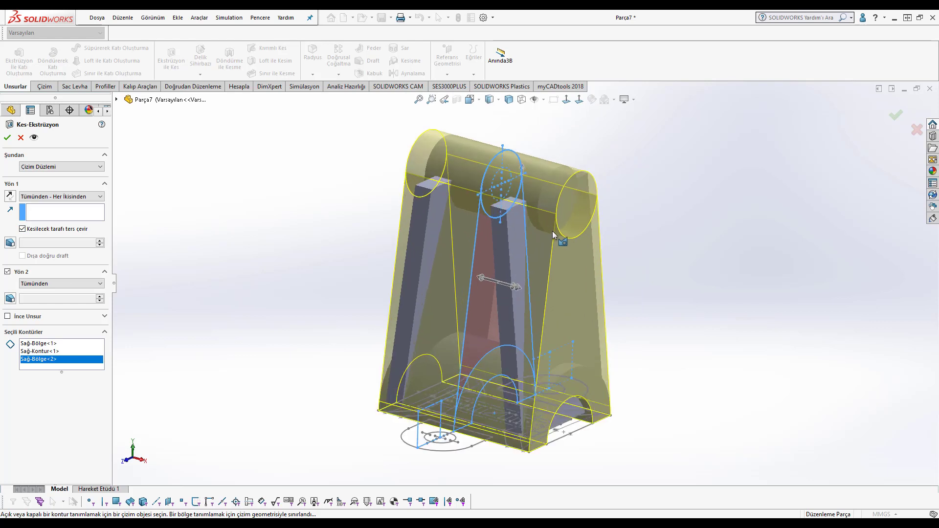
{"action": "left_click", "coordinate": [7, 137]}
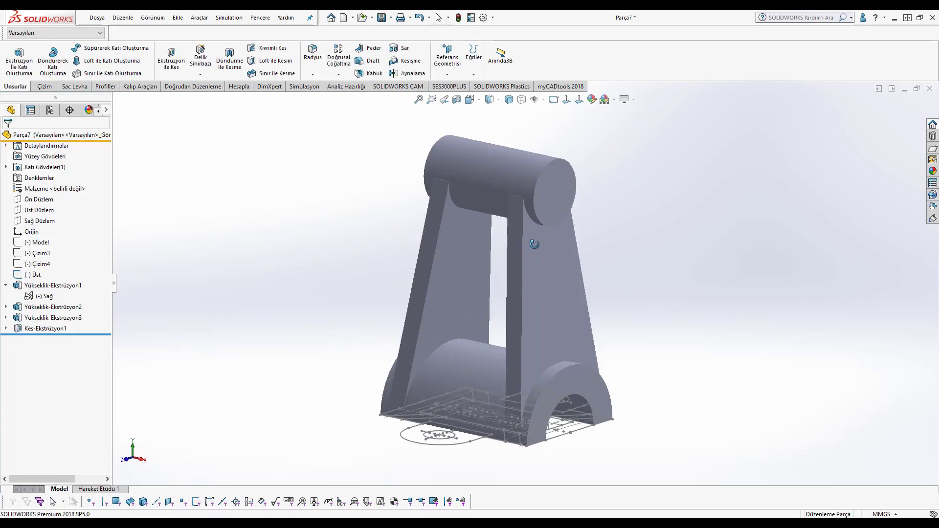
Expand the earlier extrusions and cut in the tree and select the front sketch.
{"action": "mouse_move", "coordinate": [534, 244]}
{"action": "middle_mouse_down"}
{"action": "mouse_move", "coordinate": [541, 236]}
{"action": "mouse_move", "coordinate": [510, 277]}
{"action": "middle_mouse_up"}
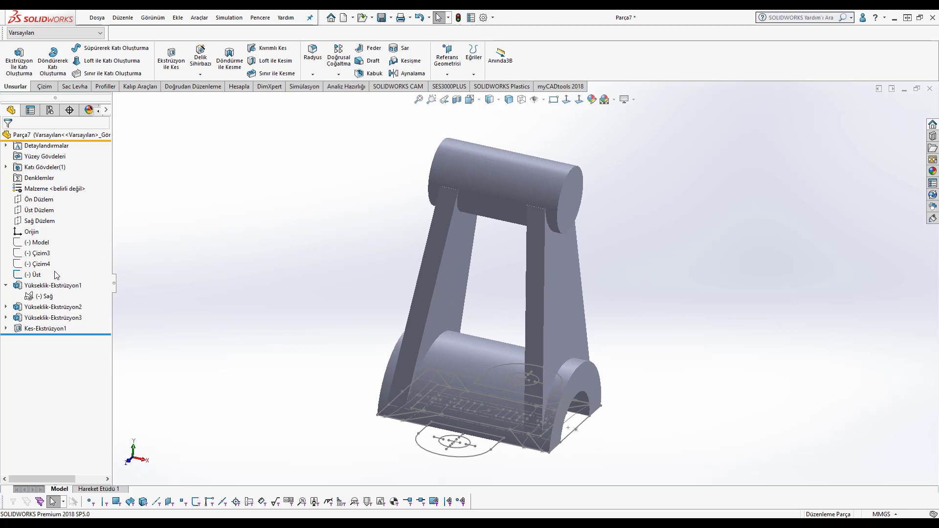
{"action": "left_click", "coordinate": [7, 308]}
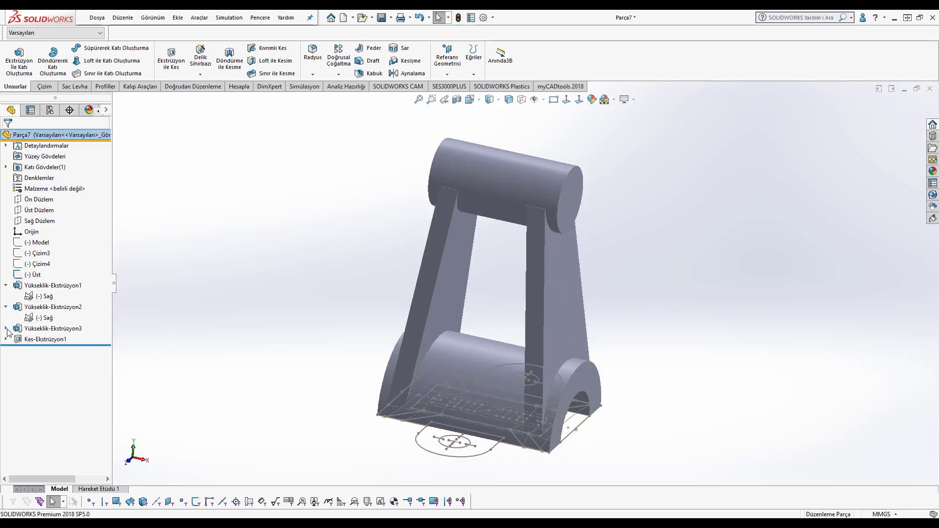
{"action": "left_click", "coordinate": [7, 328]}
{"action": "left_click", "coordinate": [6, 350]}
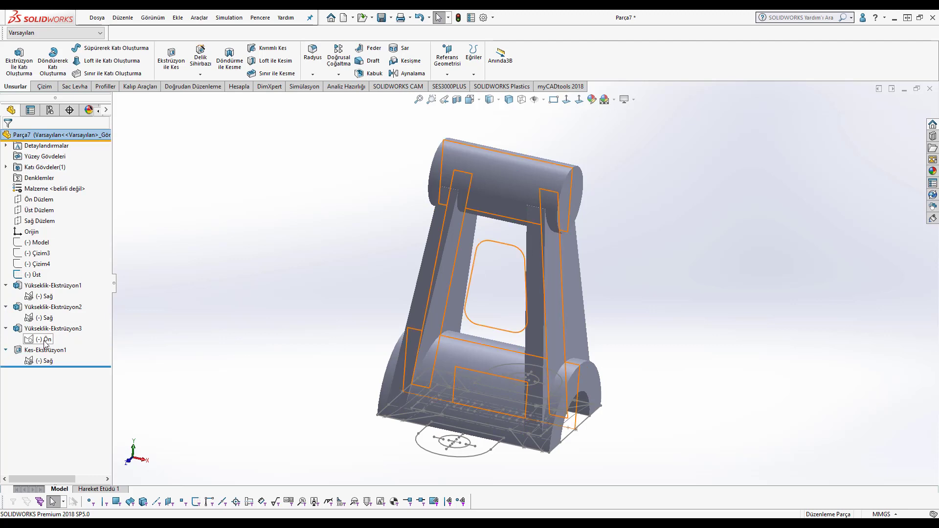
{"action": "left_click", "coordinate": [45, 341]}
Extrude the window-frame region of the front sketch, Direction 1 Up To Vertex.
{"action": "left_click", "coordinate": [18, 61]}
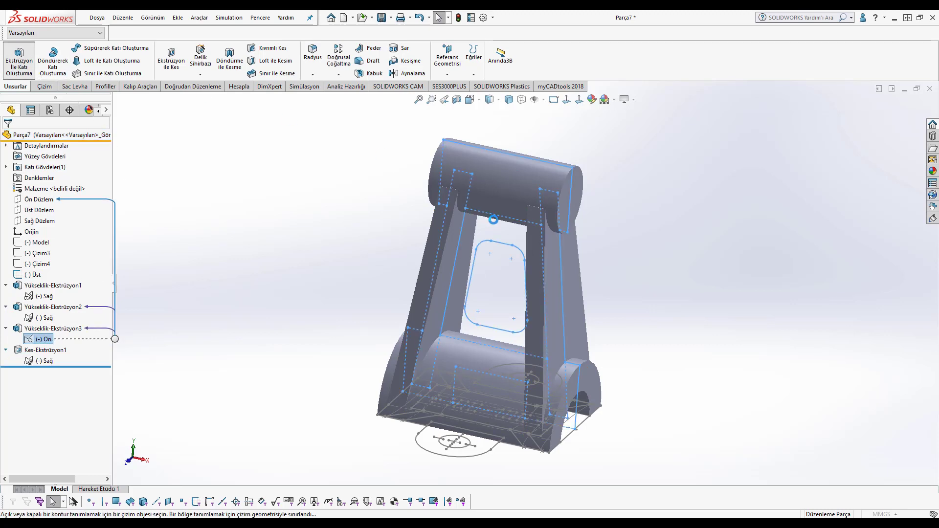
{"action": "left_click", "coordinate": [516, 229]}
{"action": "scroll", "coordinate": [516, 358], "scroll_direction": "up", "scroll_amount": 5}
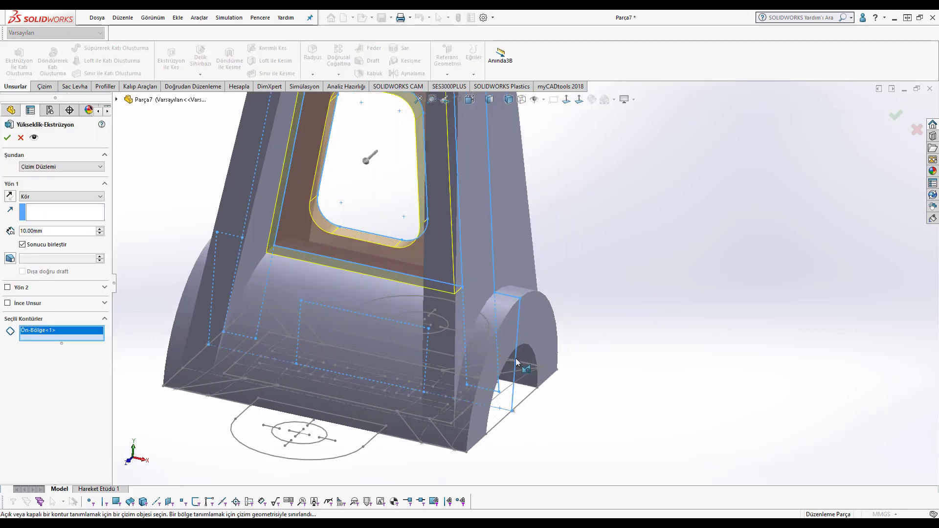
{"action": "middle_click_drag", "start_coordinate": [515, 358], "coordinate": [490, 397]}
{"action": "scroll", "coordinate": [491, 397], "scroll_direction": "up", "scroll_amount": 3}
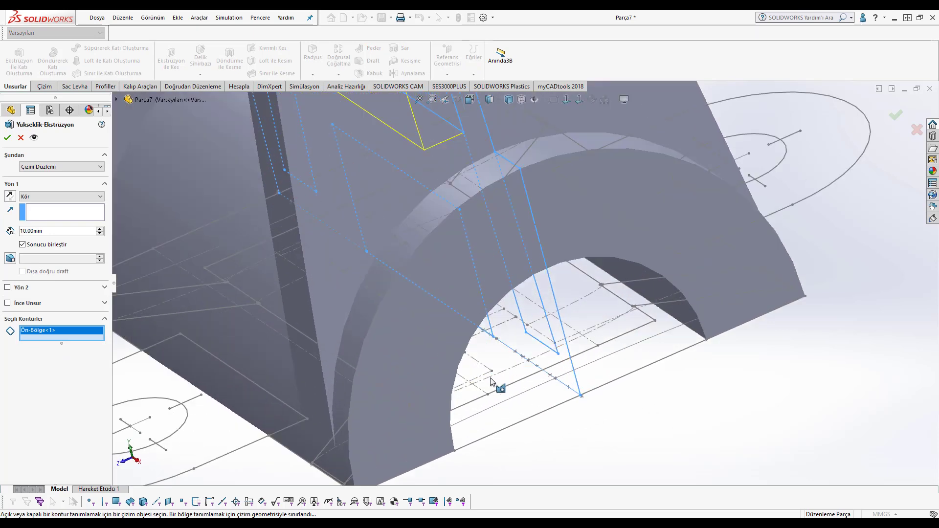
{"action": "left_click", "coordinate": [65, 202]}
{"action": "left_click", "coordinate": [49, 213]}
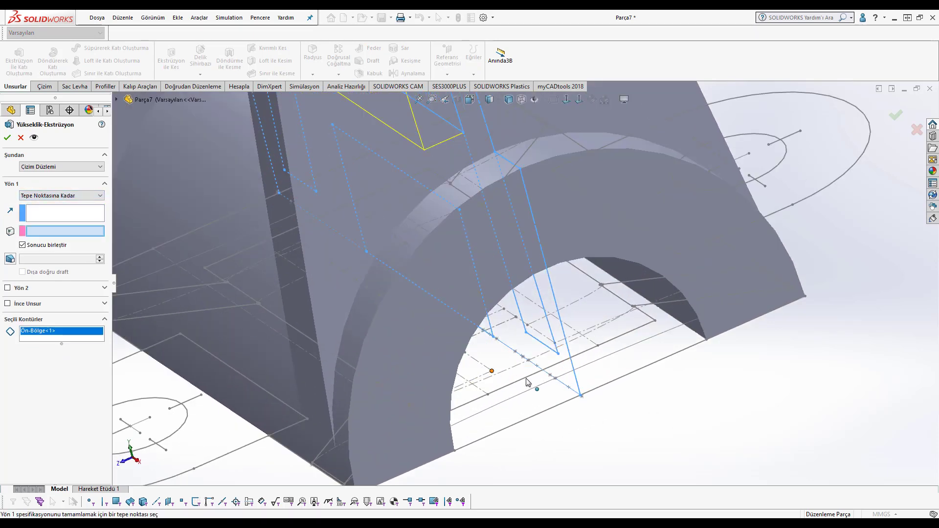
{"action": "mouse_move", "coordinate": [530, 384]}
{"action": "middle_mouse_down"}
{"action": "mouse_move", "coordinate": [534, 336]}
{"action": "mouse_move", "coordinate": [514, 372]}
{"action": "middle_mouse_up"}
{"action": "scroll", "coordinate": [515, 372], "scroll_direction": "up", "scroll_amount": 4}
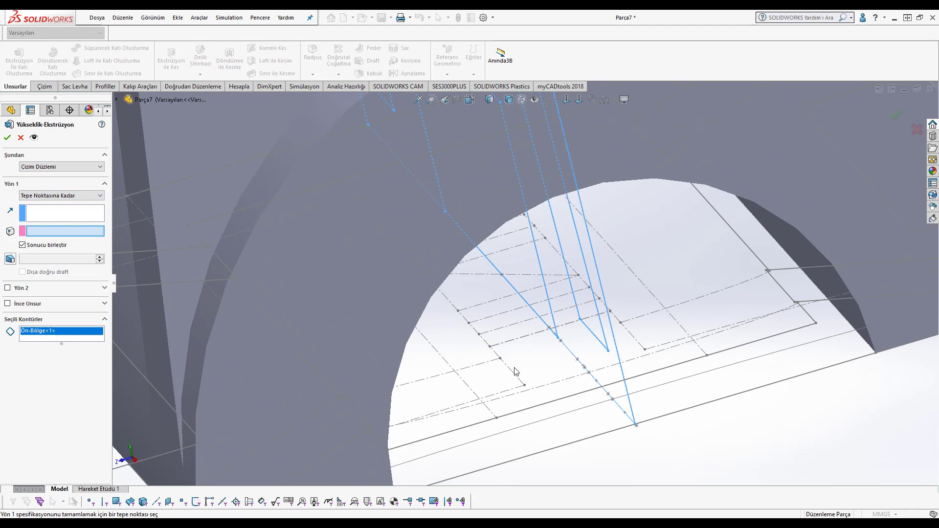
{"action": "left_click", "coordinate": [489, 348]}
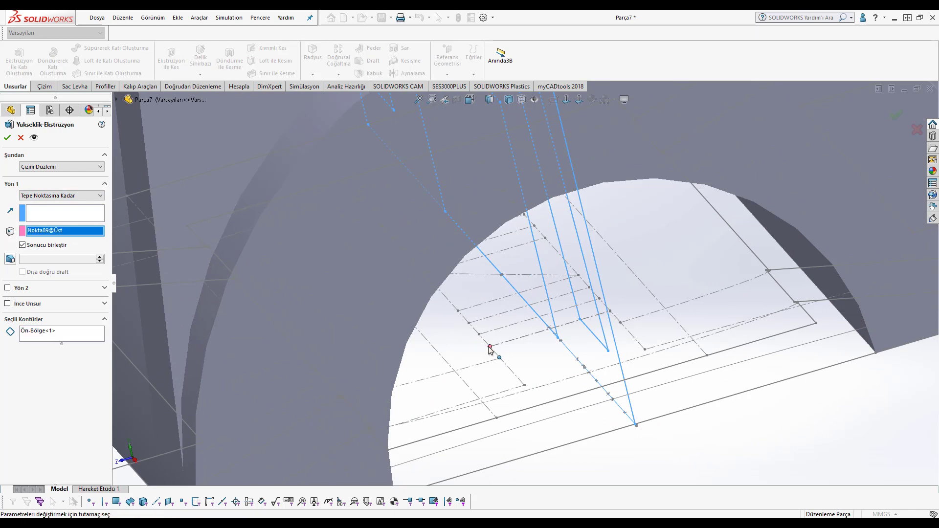
{"action": "scroll", "coordinate": [490, 348], "scroll_direction": "down", "scroll_amount": 5}
{"action": "scroll", "coordinate": [490, 348], "scroll_direction": "up", "scroll_amount": 1}
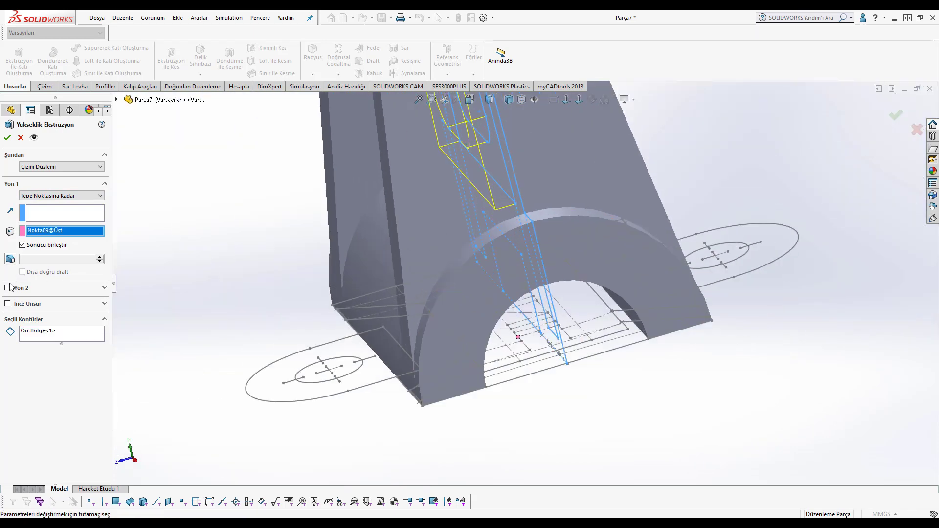
Extend Direction 2 Up To Vertex at a second vertex and confirm the two-way extrusion.
{"action": "left_click", "coordinate": [8, 287]}
{"action": "left_click", "coordinate": [72, 301]}
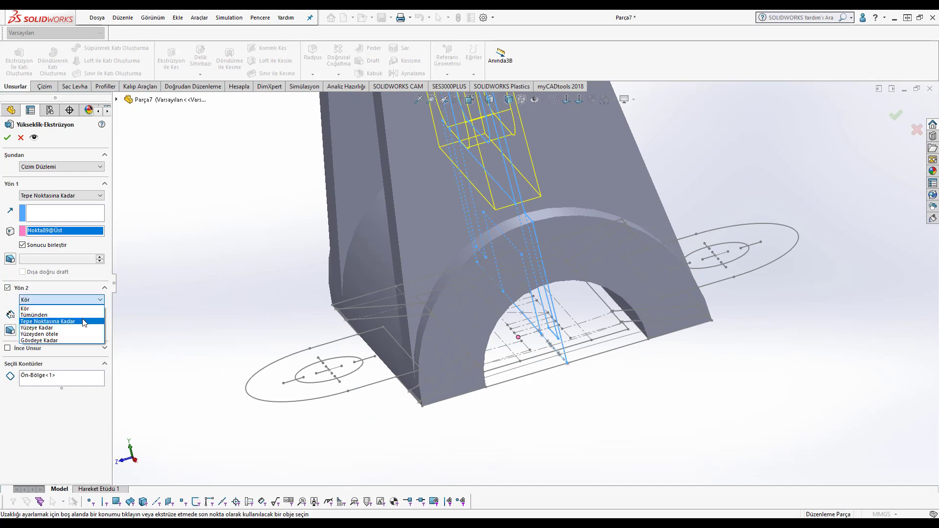
{"action": "left_click", "coordinate": [84, 323]}
{"action": "scroll", "coordinate": [528, 328], "scroll_direction": "up", "scroll_amount": 2}
{"action": "scroll", "coordinate": [527, 327], "scroll_direction": "up", "scroll_amount": 3}
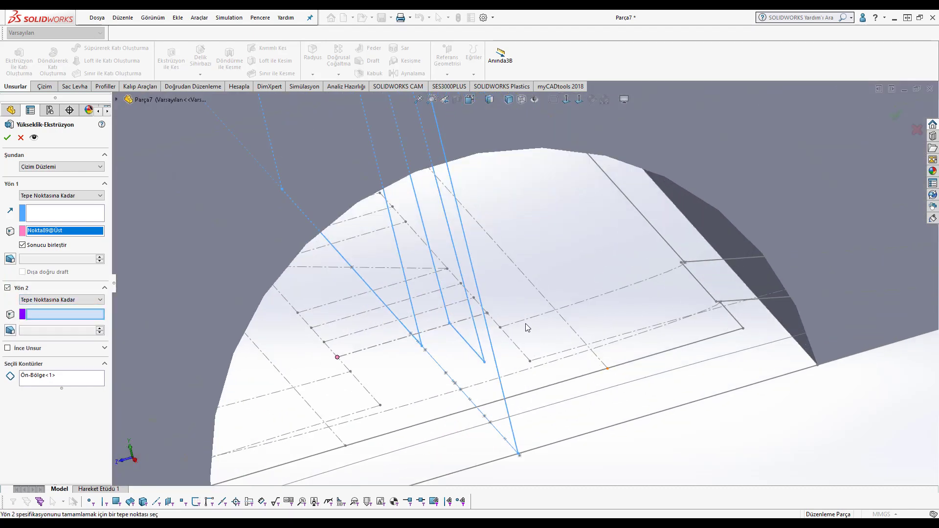
{"action": "left_click", "coordinate": [487, 314]}
{"action": "scroll", "coordinate": [486, 312], "scroll_direction": "down", "scroll_amount": 5}
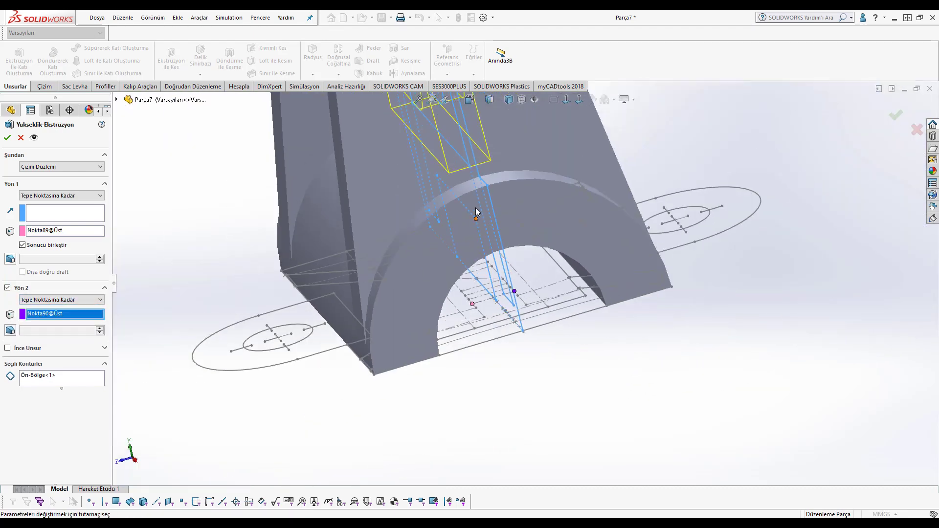
{"action": "scroll", "coordinate": [513, 215], "scroll_direction": "down", "scroll_amount": 3}
{"action": "middle_click_drag", "start_coordinate": [514, 216], "coordinate": [574, 210]}
{"action": "scroll", "coordinate": [574, 209], "scroll_direction": "up", "scroll_amount": 3}
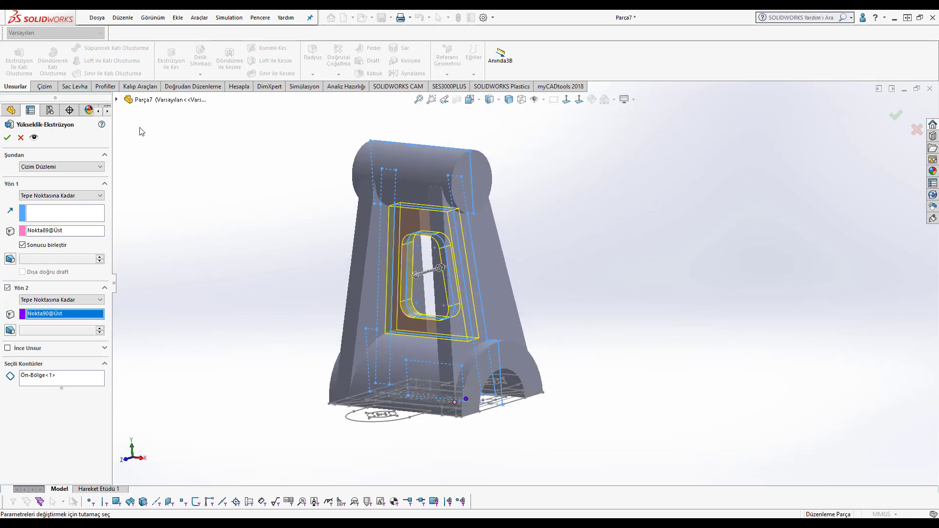
{"action": "left_click", "coordinate": [7, 138]}
Start a boss extrusion from the Üst sketch with both lug regions selected.
{"action": "scroll", "coordinate": [561, 258], "scroll_direction": "down", "scroll_amount": 3}
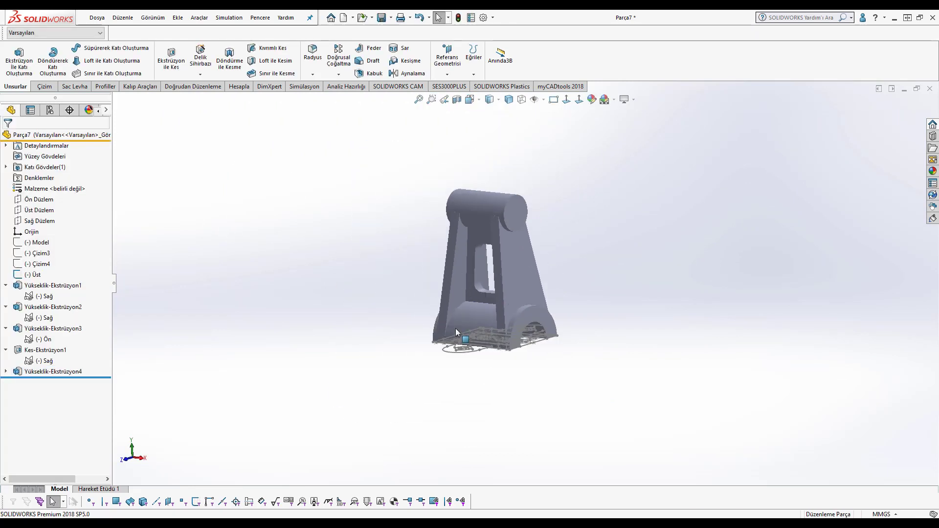
{"action": "scroll", "coordinate": [456, 328], "scroll_direction": "up", "scroll_amount": 4}
{"action": "middle_click_drag", "start_coordinate": [485, 347], "coordinate": [582, 273]}
{"action": "scroll", "coordinate": [582, 273], "scroll_direction": "up", "scroll_amount": 2}
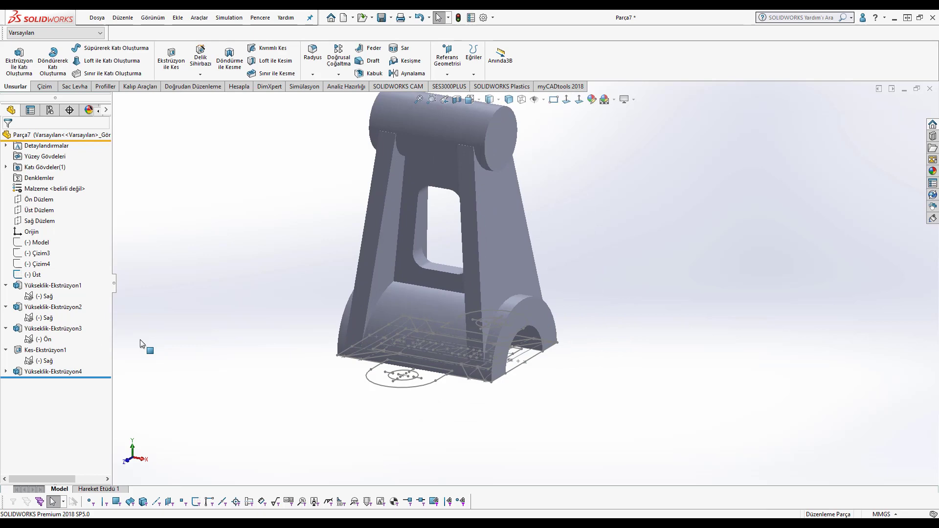
{"action": "left_click", "coordinate": [36, 275]}
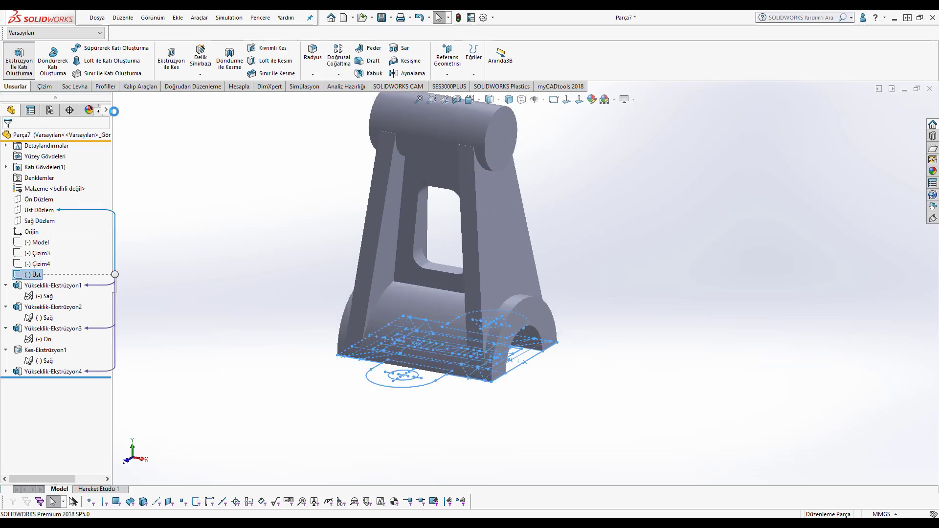
{"action": "left_click", "coordinate": [19, 59]}
{"action": "scroll", "coordinate": [443, 380], "scroll_direction": "up", "scroll_amount": 3}
{"action": "scroll", "coordinate": [426, 378], "scroll_direction": "up", "scroll_amount": 2}
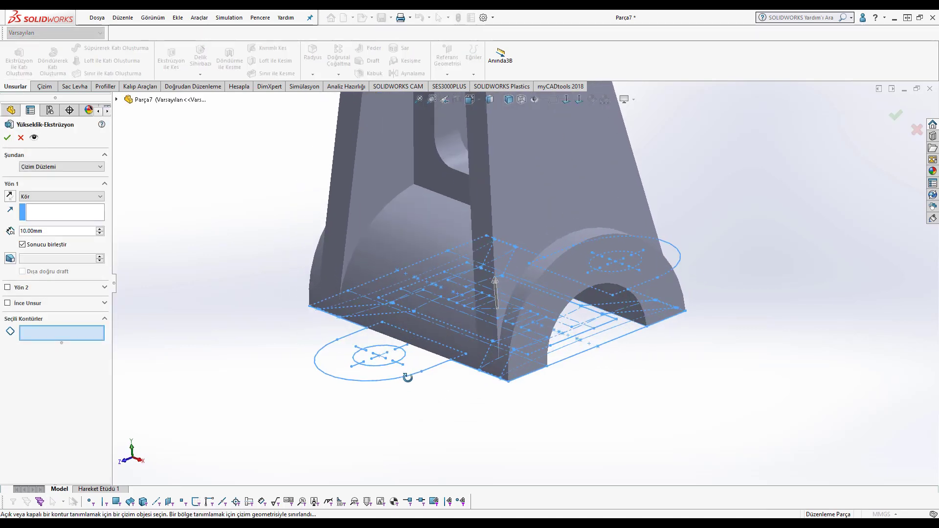
{"action": "left_click", "coordinate": [418, 367]}
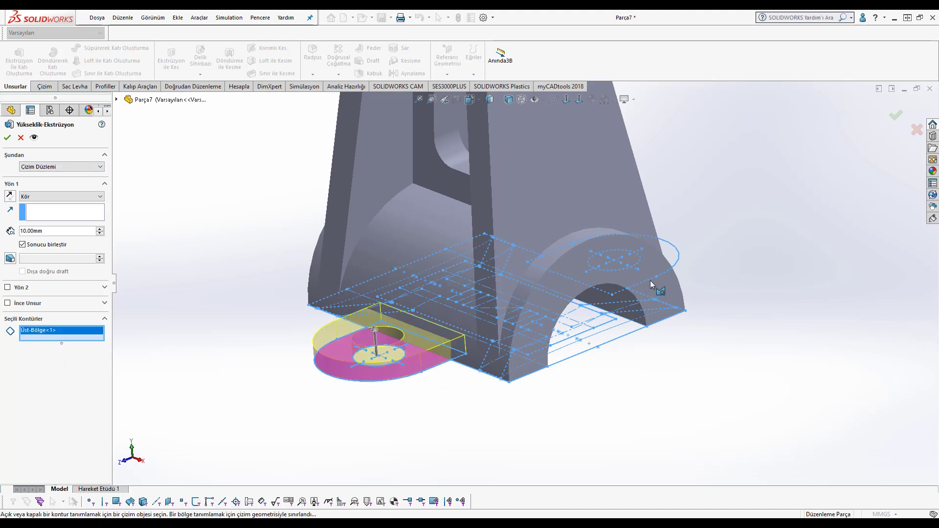
{"action": "left_click", "coordinate": [664, 264]}
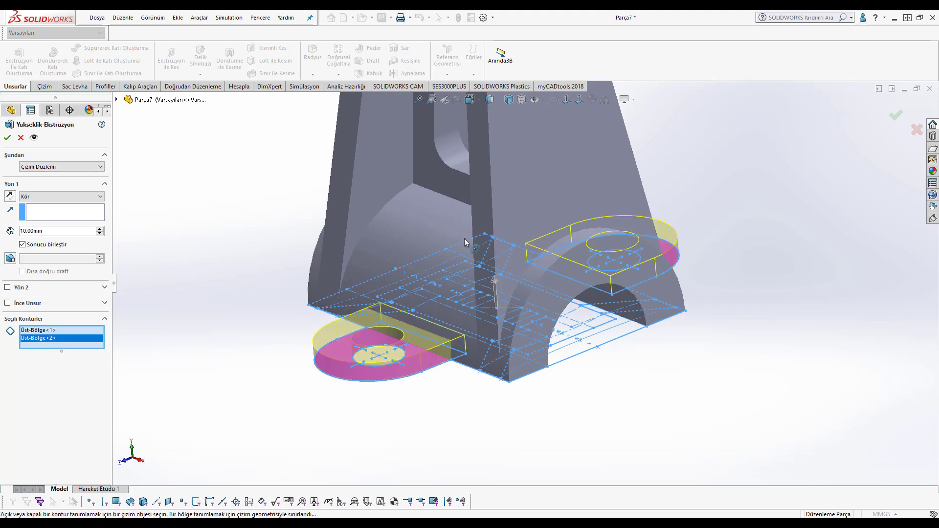
Show the Sağ sketch from the feature tree so its vertices can be picked.
{"action": "left_click", "coordinate": [117, 100]}
{"action": "left_click", "coordinate": [127, 250]}
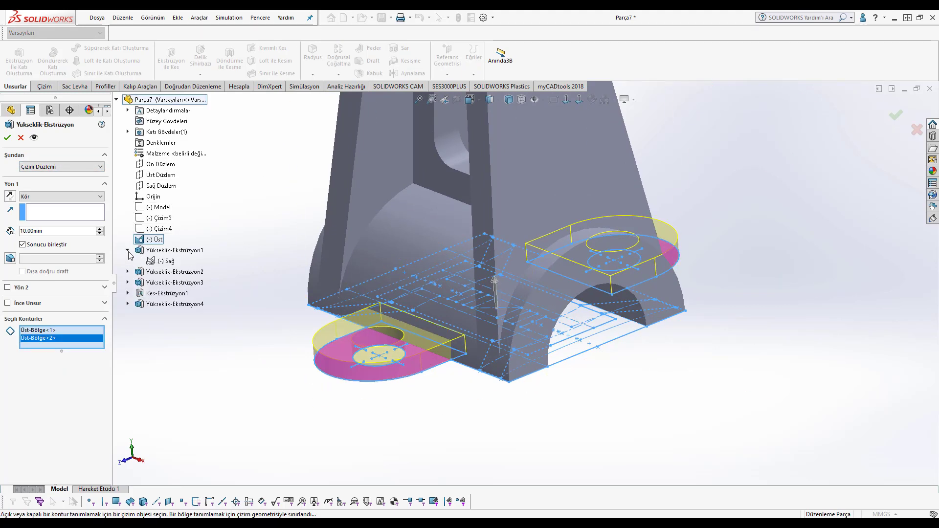
{"action": "right_click", "coordinate": [169, 262]}
{"action": "left_click", "coordinate": [190, 280]}
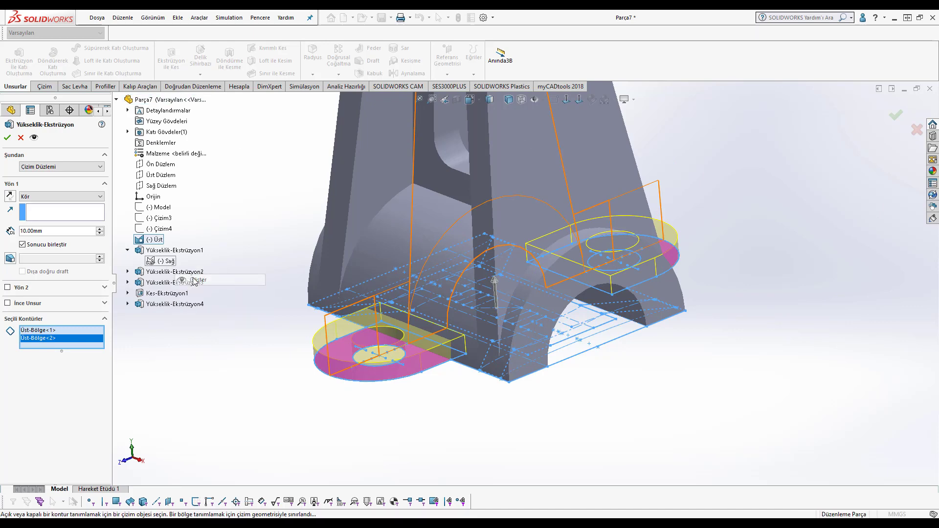
{"action": "scroll", "coordinate": [360, 326], "scroll_direction": "down", "scroll_amount": 3}
{"action": "mouse_move", "coordinate": [360, 326]}
{"action": "middle_mouse_down"}
{"action": "mouse_move", "coordinate": [333, 299]}
{"action": "mouse_move", "coordinate": [54, 243]}
{"action": "middle_mouse_up"}
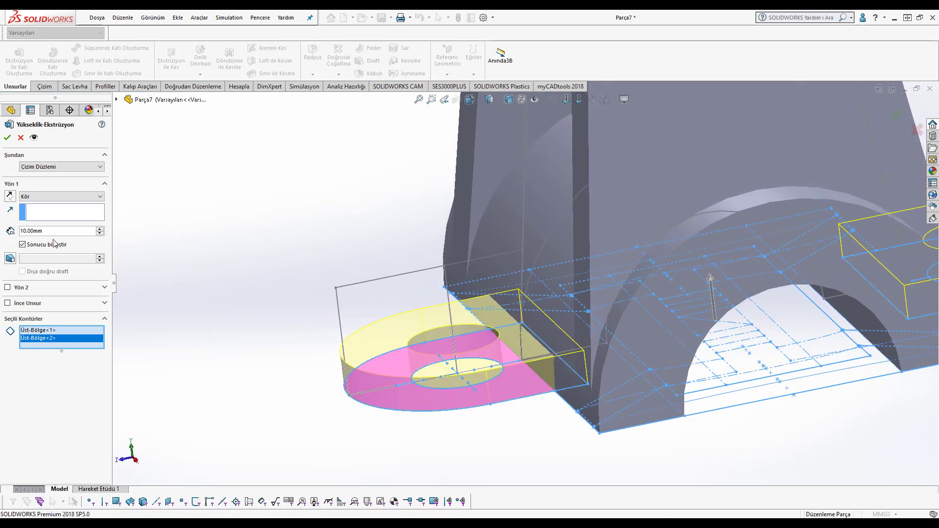
End the lug extrusion Up To Vertex at Nokta14@Sağ and confirm it.
{"action": "left_click", "coordinate": [64, 196]}
{"action": "left_click", "coordinate": [54, 208]}
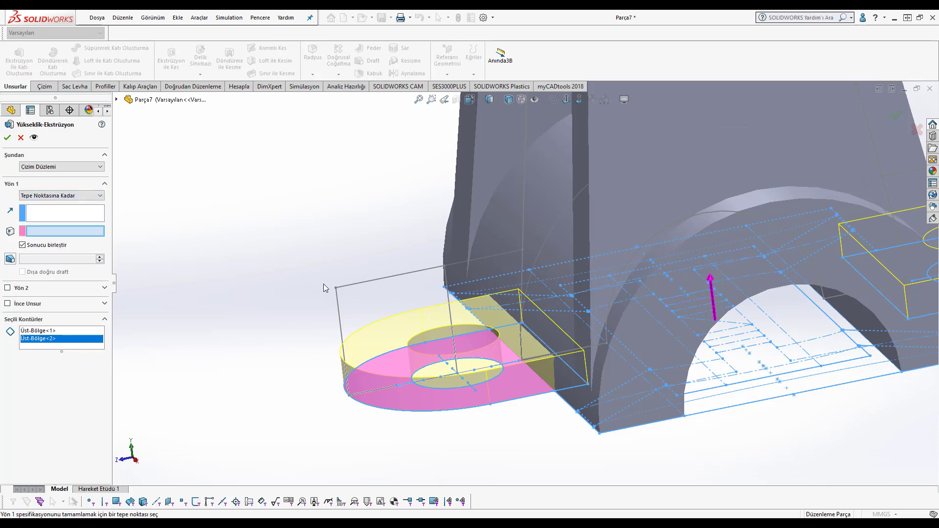
{"action": "left_click", "coordinate": [336, 289]}
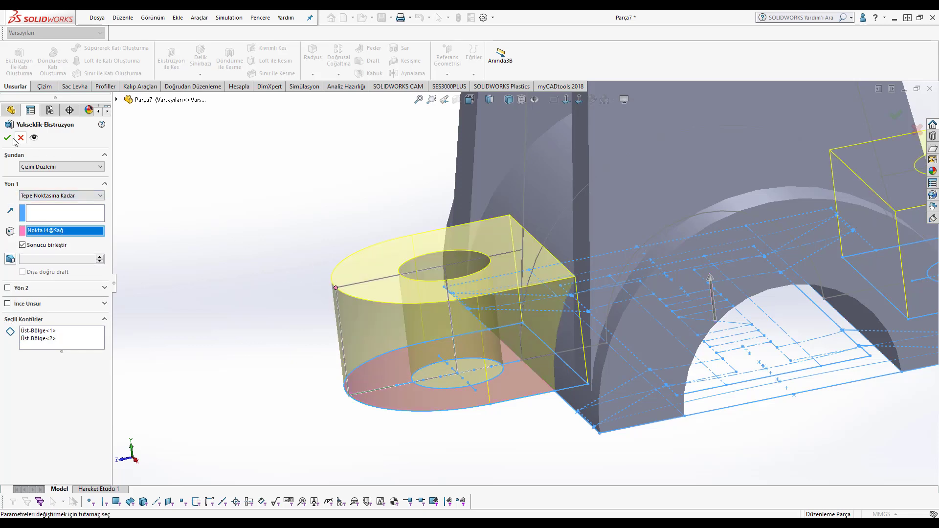
{"action": "key", "text": "Return"}
{"action": "mouse_move", "coordinate": [179, 153]}
{"action": "middle_mouse_down"}
{"action": "mouse_move", "coordinate": [568, 154]}
{"action": "mouse_move", "coordinate": [591, 197]}
{"action": "mouse_move", "coordinate": [568, 201]}
{"action": "middle_mouse_up"}
{"action": "scroll", "coordinate": [568, 154], "scroll_direction": "up", "scroll_amount": 3}
Cut the Sağ sketch's inner circle Through All - Both to bore the top cylinder.
{"action": "left_click", "coordinate": [45, 285]}
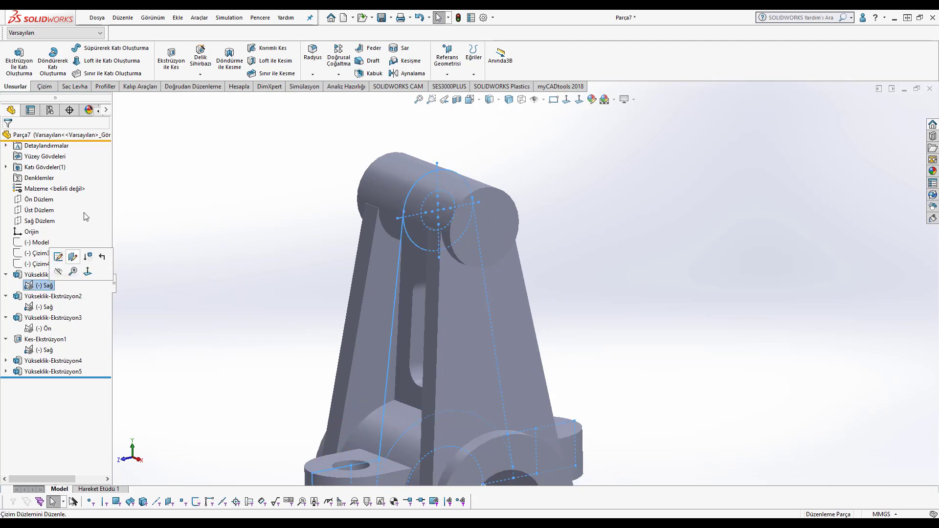
{"action": "left_click", "coordinate": [173, 65]}
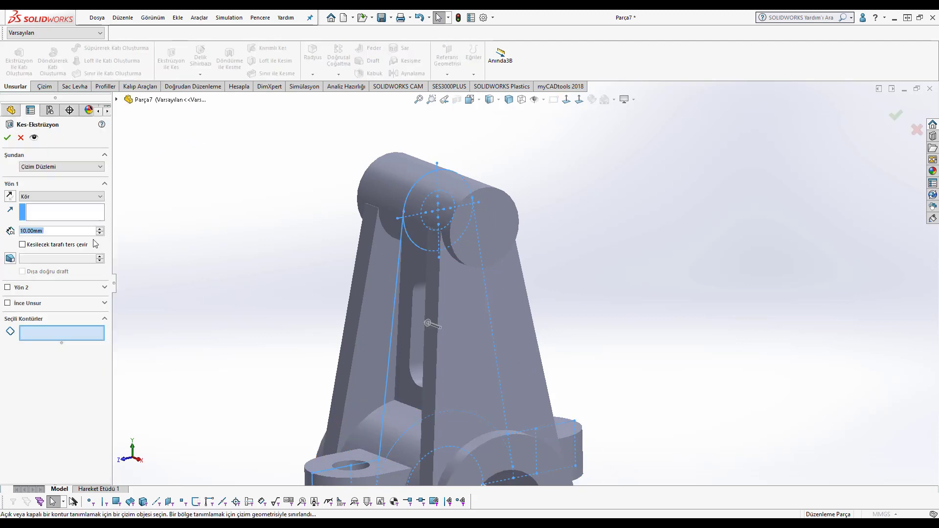
{"action": "left_click", "coordinate": [446, 214]}
{"action": "left_click", "coordinate": [87, 197]}
{"action": "left_click", "coordinate": [86, 218]}
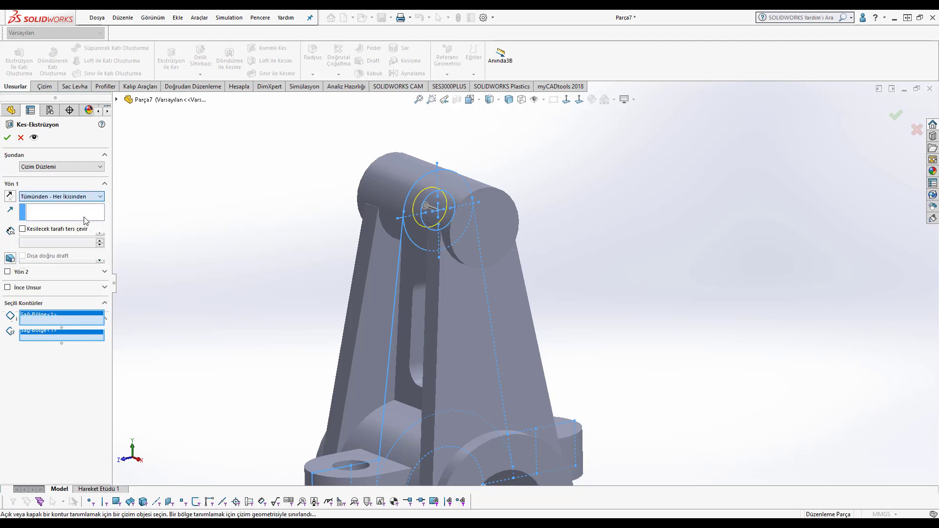
{"action": "left_click", "coordinate": [7, 137]}
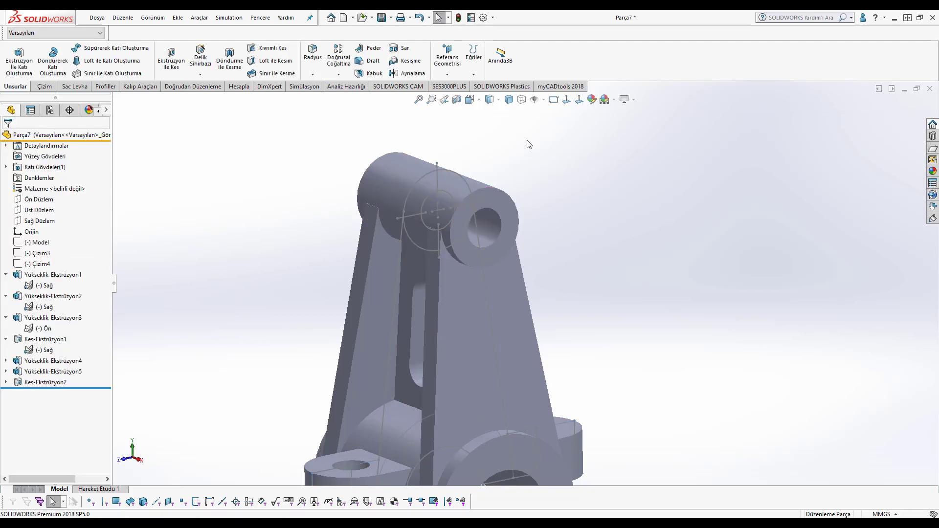
Switch to Shaded With Edges with sketches hidden and orbit around the finished bracket.
{"action": "left_click", "coordinate": [535, 101]}
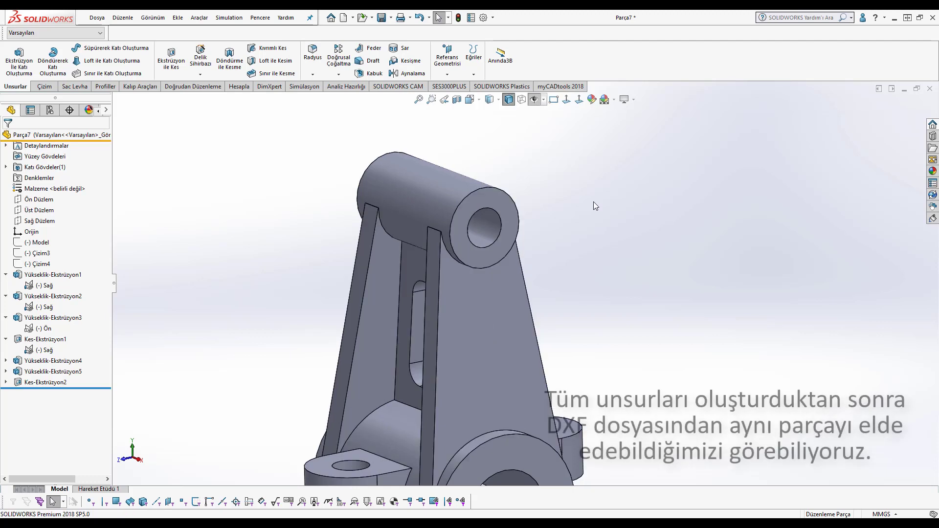
{"action": "scroll", "coordinate": [567, 244], "scroll_direction": "up", "scroll_amount": 3}
{"action": "mouse_move", "coordinate": [543, 283]}
{"action": "middle_mouse_down"}
{"action": "mouse_move", "coordinate": [578, 293]}
{"action": "mouse_move", "coordinate": [574, 313]}
{"action": "middle_mouse_up"}
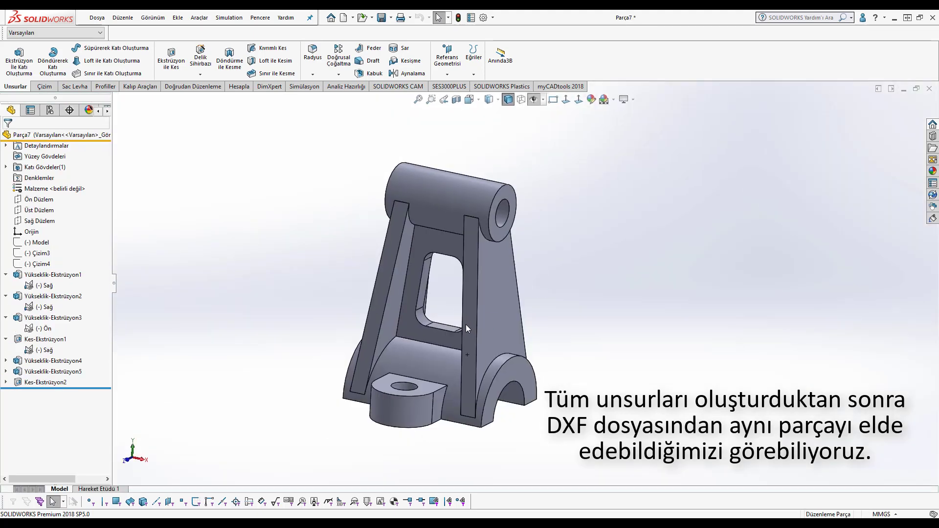
{"action": "scroll", "coordinate": [469, 313], "scroll_direction": "down", "scroll_amount": 4}
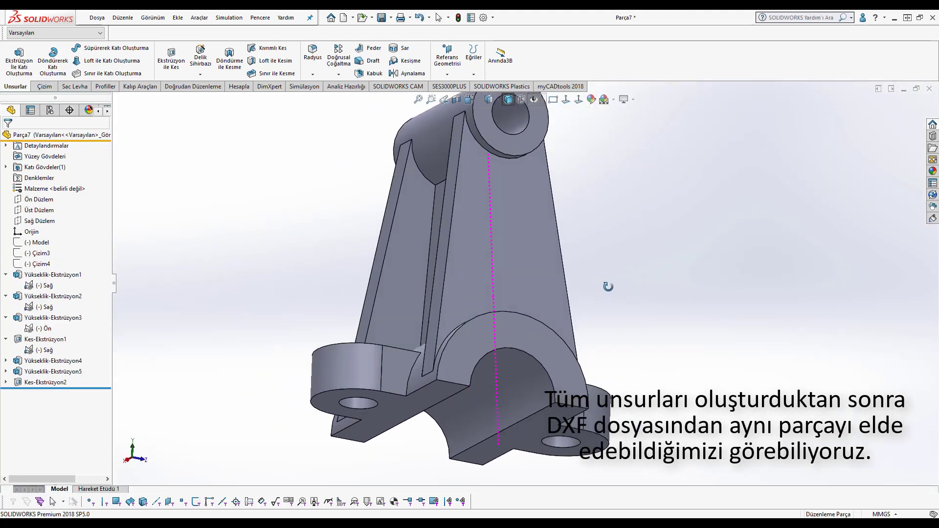
{"action": "scroll", "coordinate": [493, 284], "scroll_direction": "up", "scroll_amount": 3}
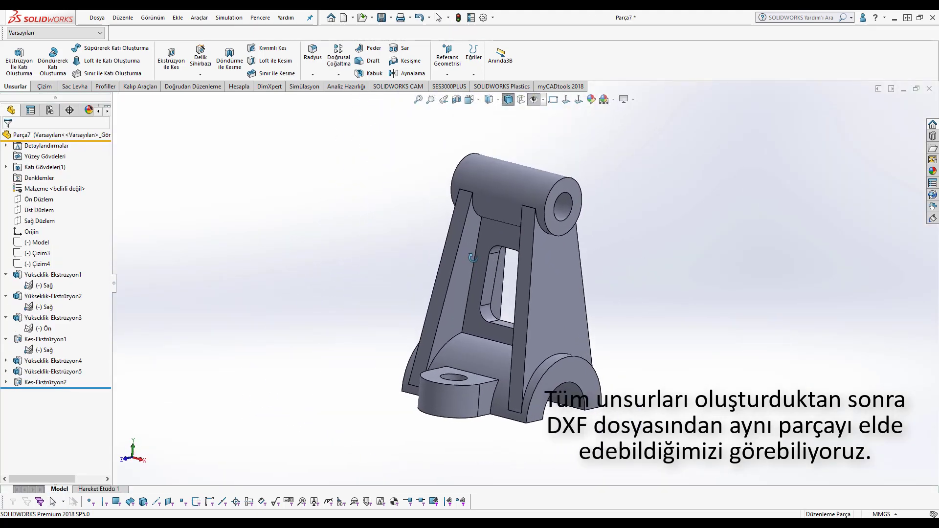